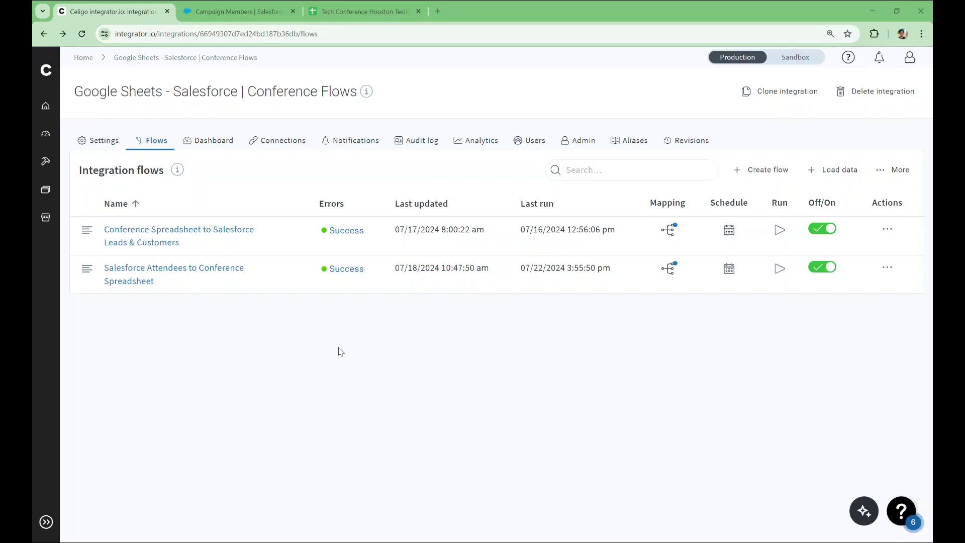
- Open the Salesforce Attendees to Conference Spreadsheet flow's last run, then view the Salesforce campaign members list
{"action": "left_click", "coordinate": [203, 274]}
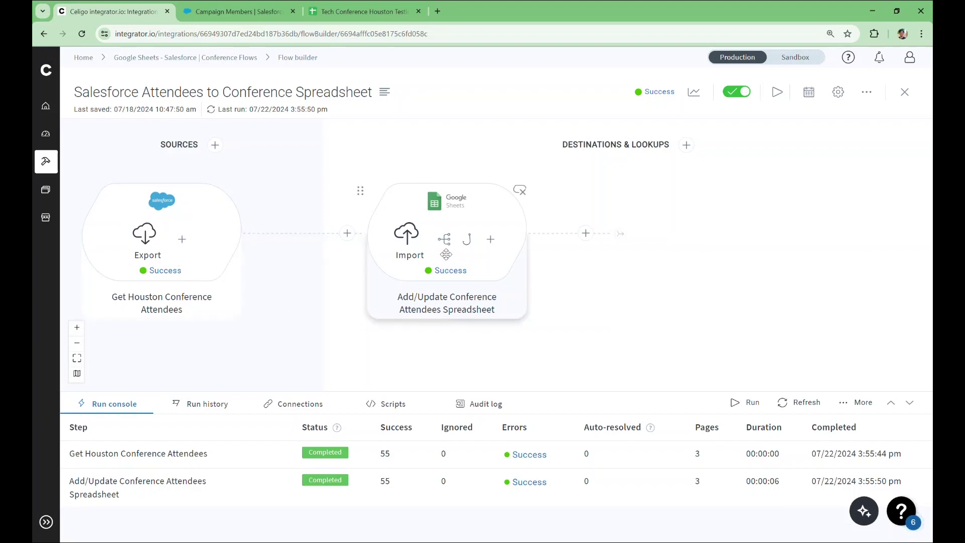
{"action": "left_click", "coordinate": [237, 11]}
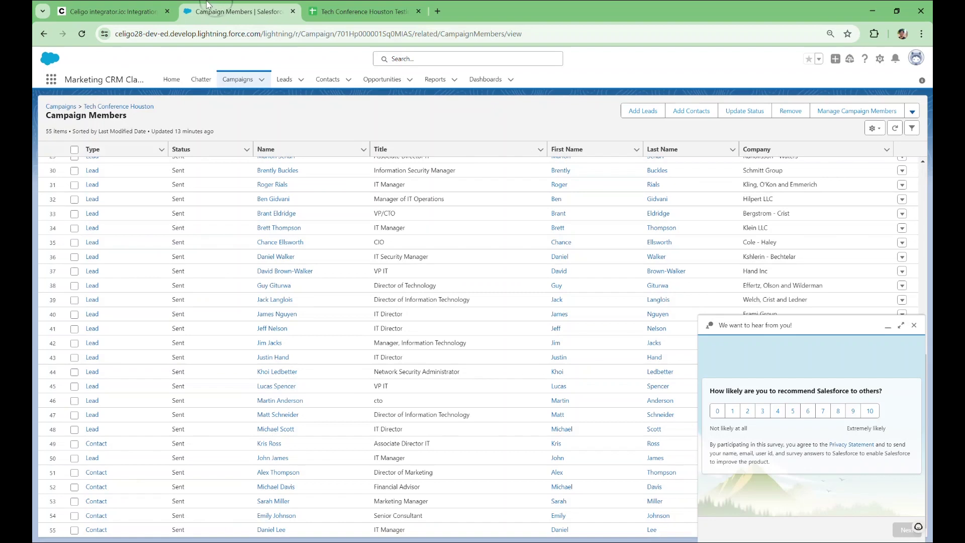
- Confirm Tech Conference Houston shows 55 members, all Sent, then return to the Celigo flow
{"action": "left_click", "coordinate": [45, 34]}
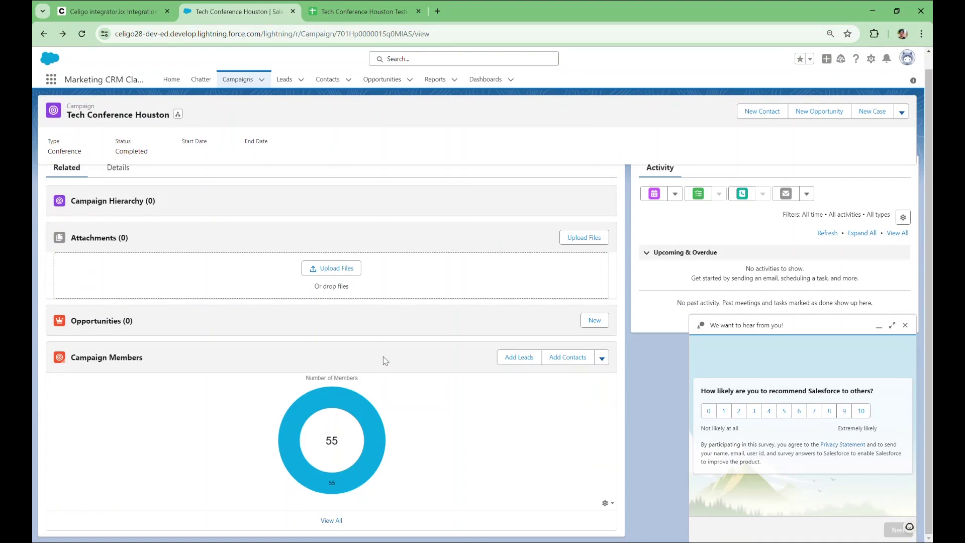
{"action": "mouse_move", "coordinate": [373, 434]}
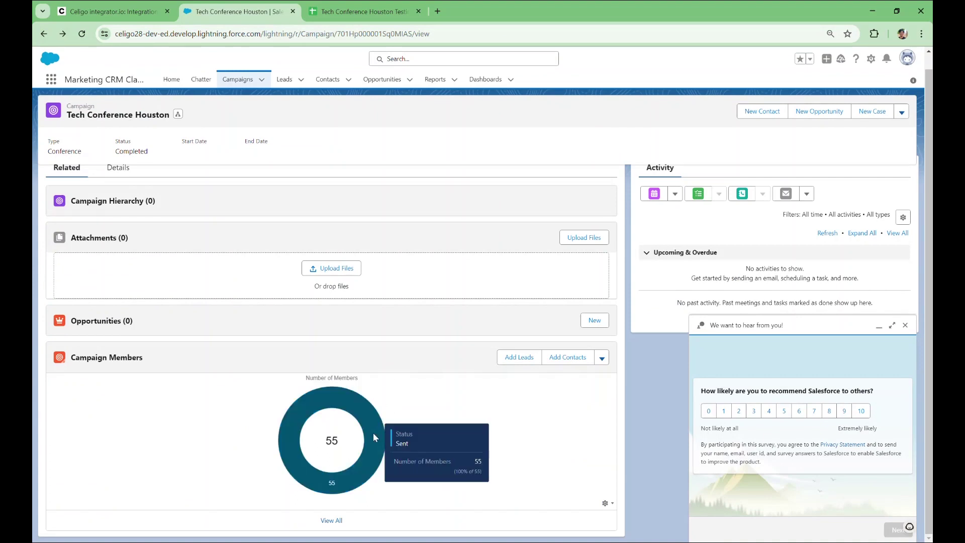
{"action": "left_click", "coordinate": [334, 521]}
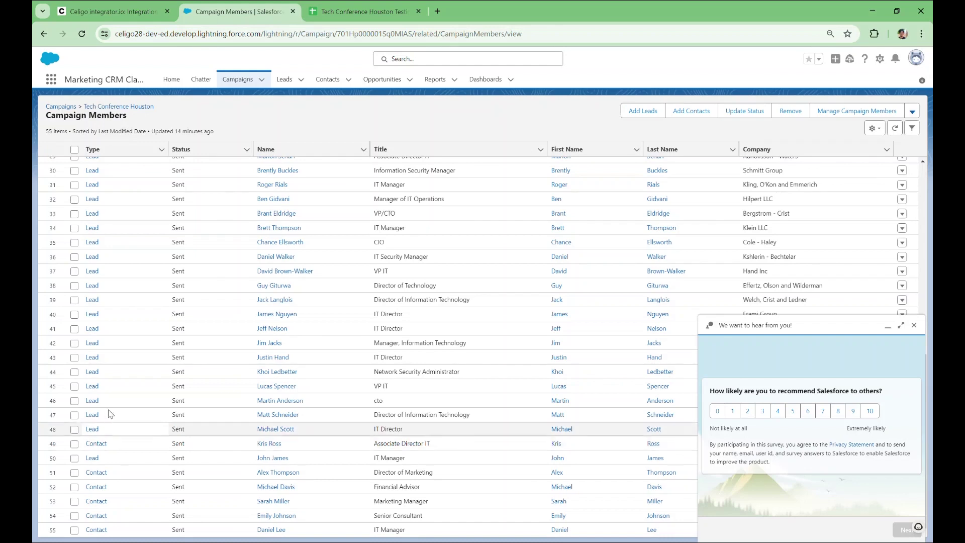
{"action": "left_click", "coordinate": [128, 9]}
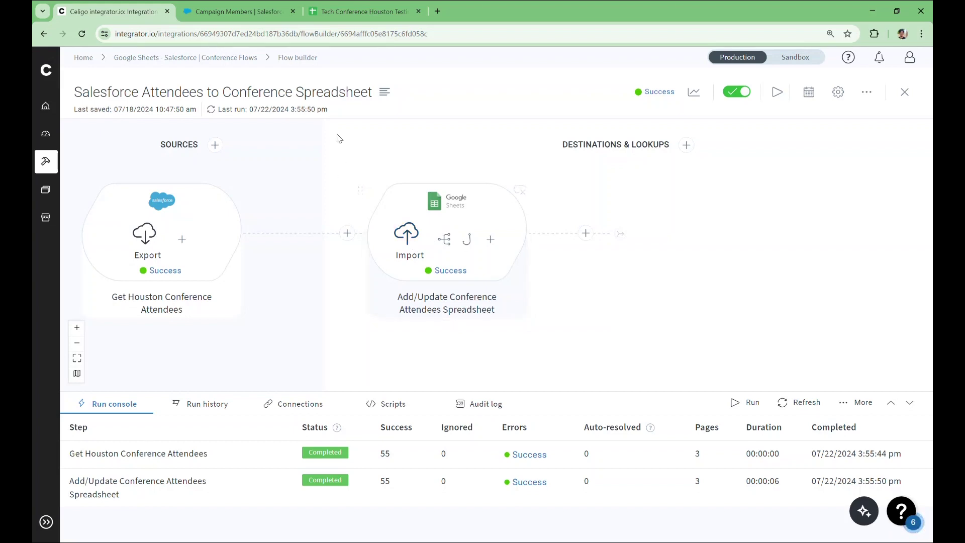
- View the Tech Conference Houston Testing Sheet, which has only attendee column headers
{"action": "left_click", "coordinate": [340, 11]}
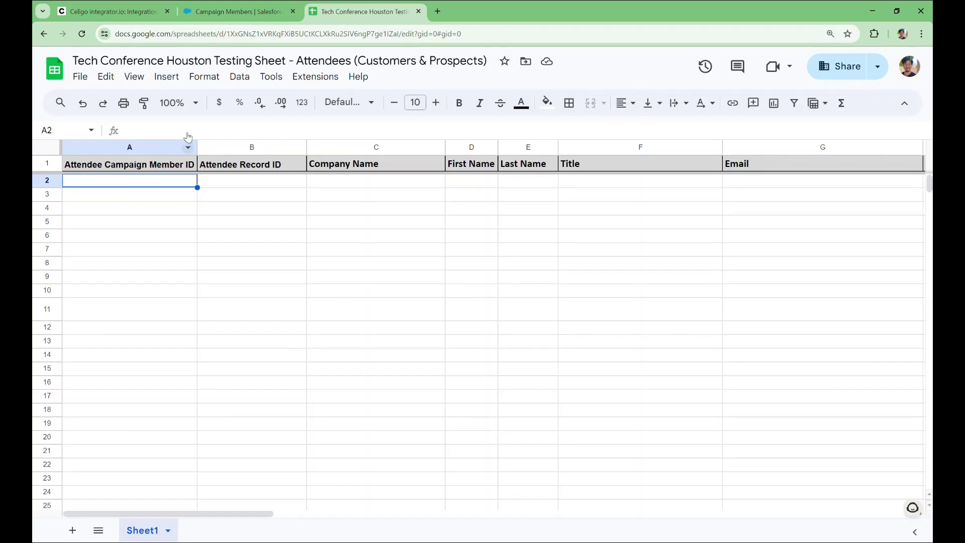
- Return to the Salesforce Attendees to Conference Spreadsheet flow in integrator.io
{"action": "left_click", "coordinate": [129, 6]}
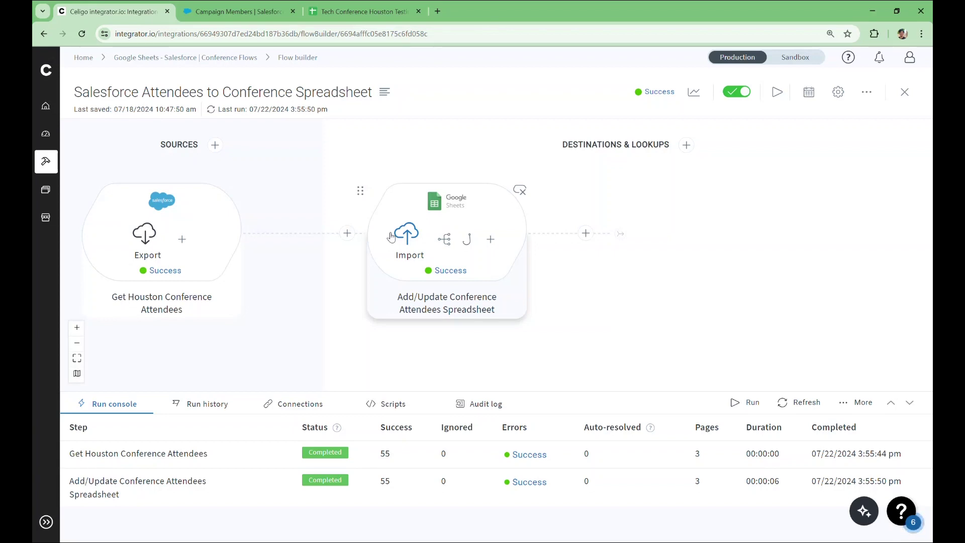
- Add a new destination step after the export using the Google Sheets application
{"action": "left_click", "coordinate": [347, 233]}
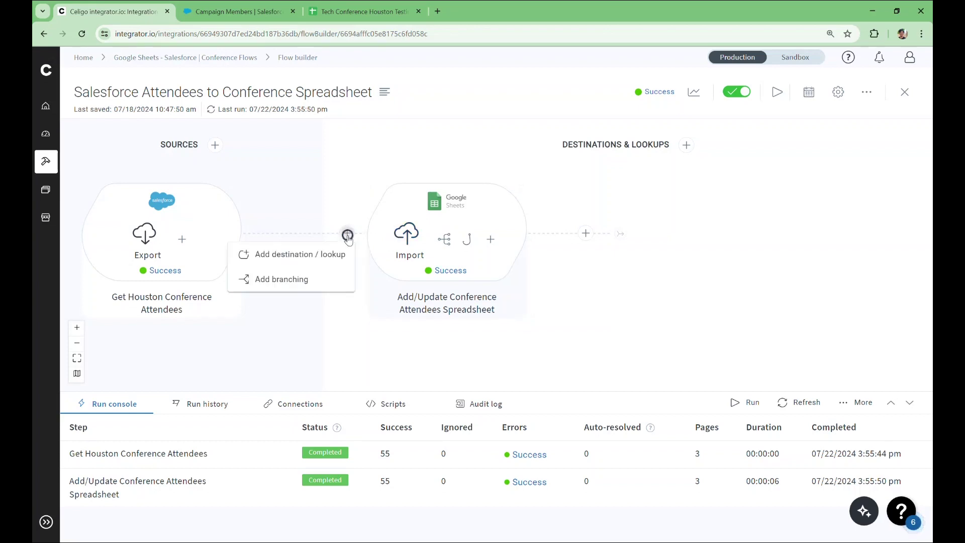
{"action": "left_click", "coordinate": [335, 253]}
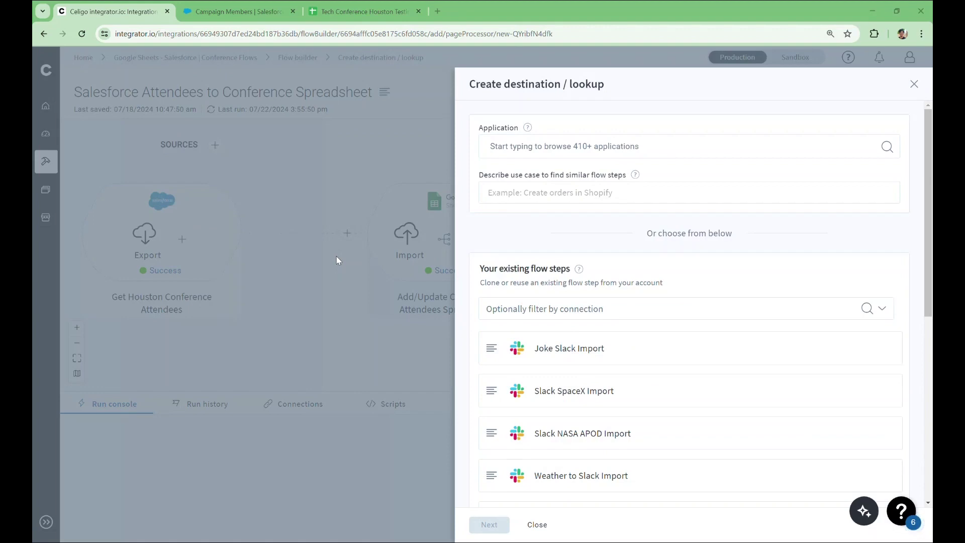
{"action": "left_click", "coordinate": [537, 146]}
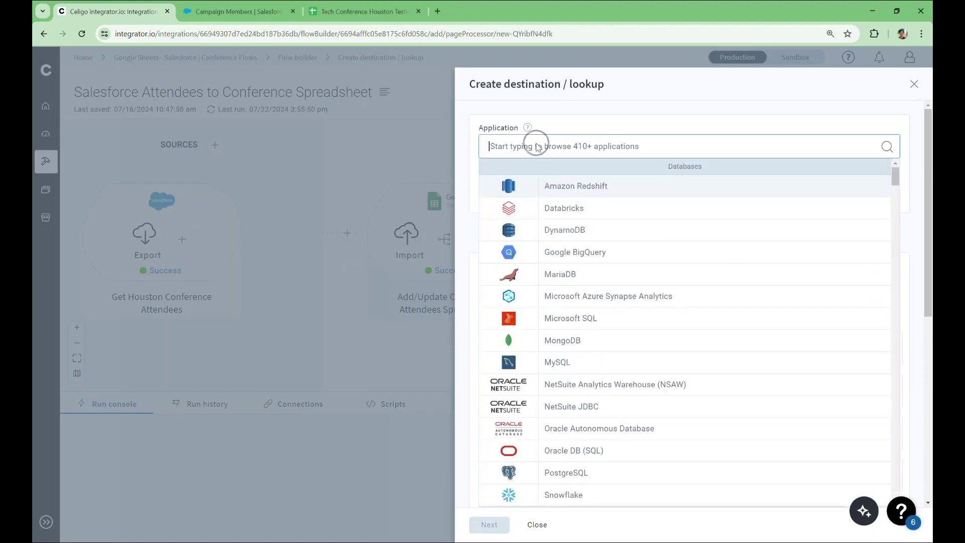
{"action": "type", "text": "Google Sheets"}
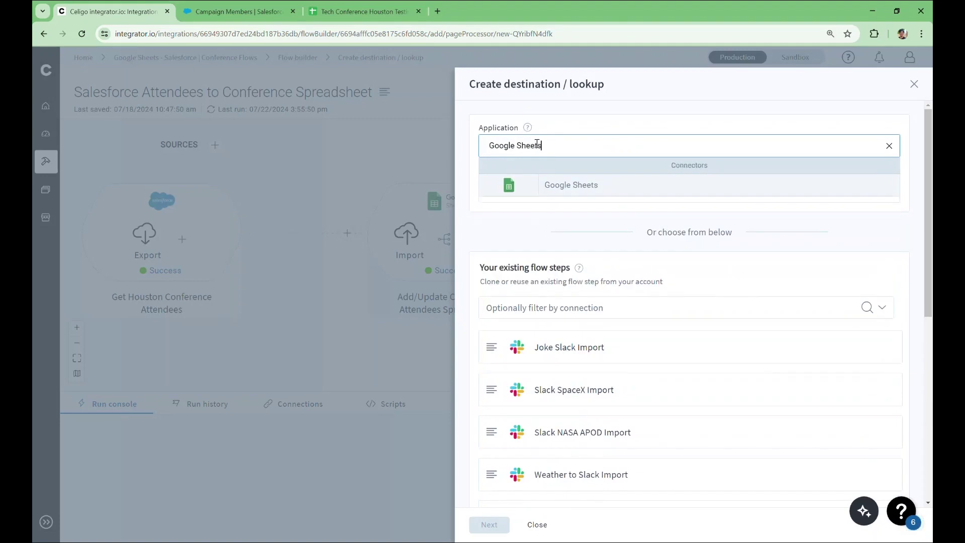
{"action": "left_click", "coordinate": [537, 185]}
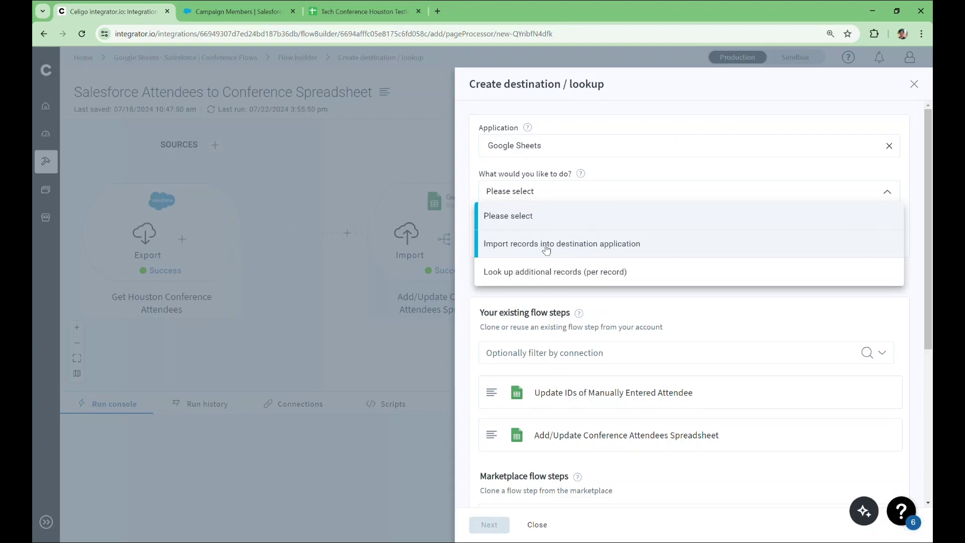
- Make it an import of records using the 'Update existing rows and append new rows' template
{"action": "left_click", "coordinate": [547, 245]}
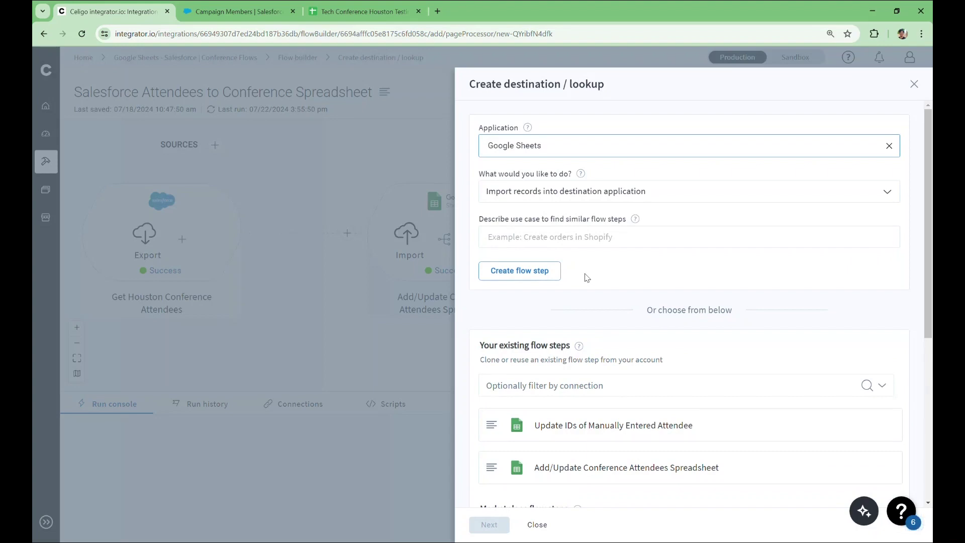
{"action": "scroll", "coordinate": [614, 307], "scroll_direction": "down", "scroll_amount": 2}
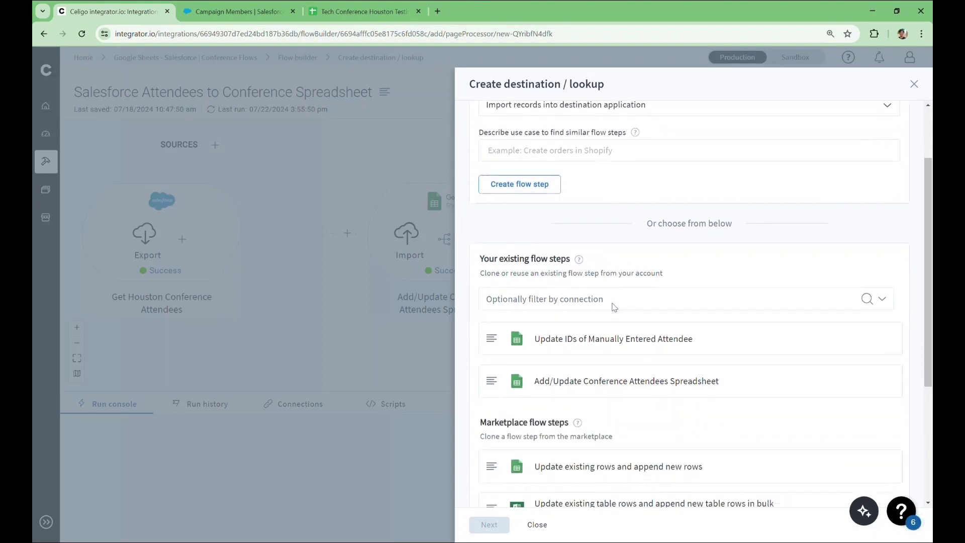
{"action": "scroll", "coordinate": [614, 308], "scroll_direction": "down", "scroll_amount": 2}
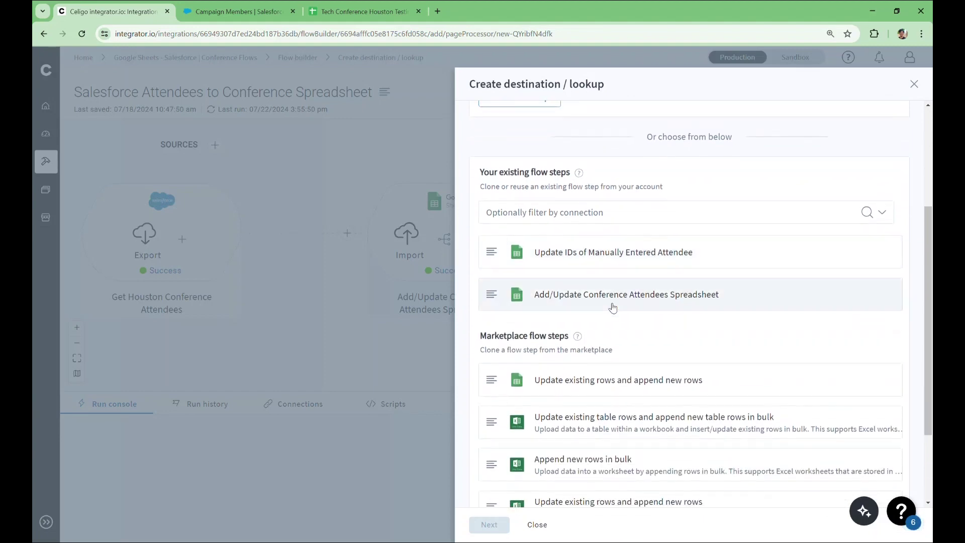
{"action": "scroll", "coordinate": [637, 342], "scroll_direction": "down", "scroll_amount": 1}
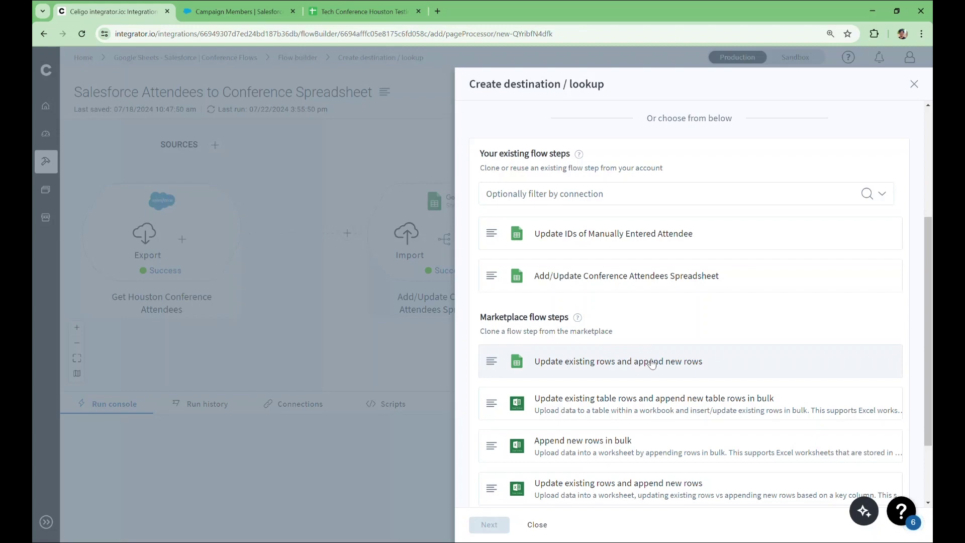
{"action": "left_click", "coordinate": [652, 363]}
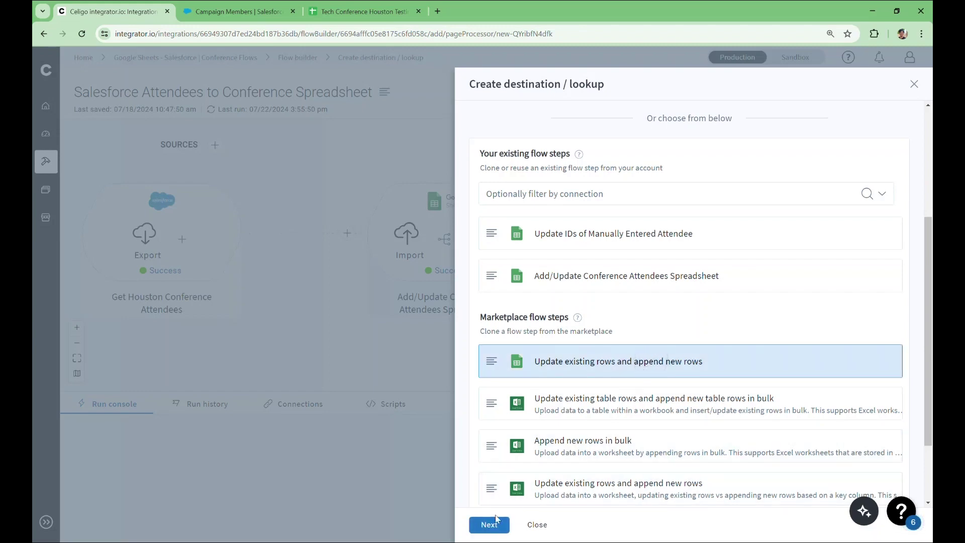
- Create a new connection for the import named 'Google Sheets Connection'
{"action": "left_click", "coordinate": [490, 525]}
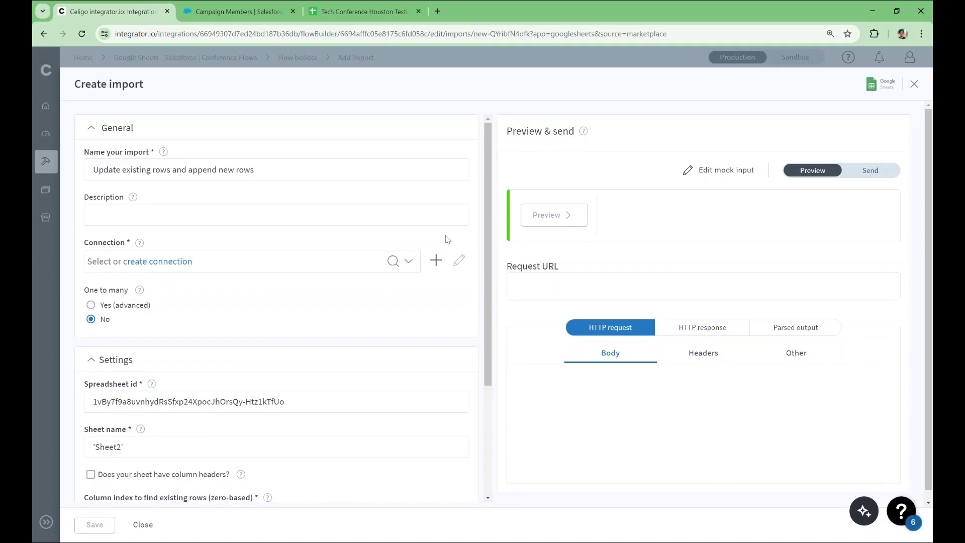
{"action": "left_click", "coordinate": [426, 173]}
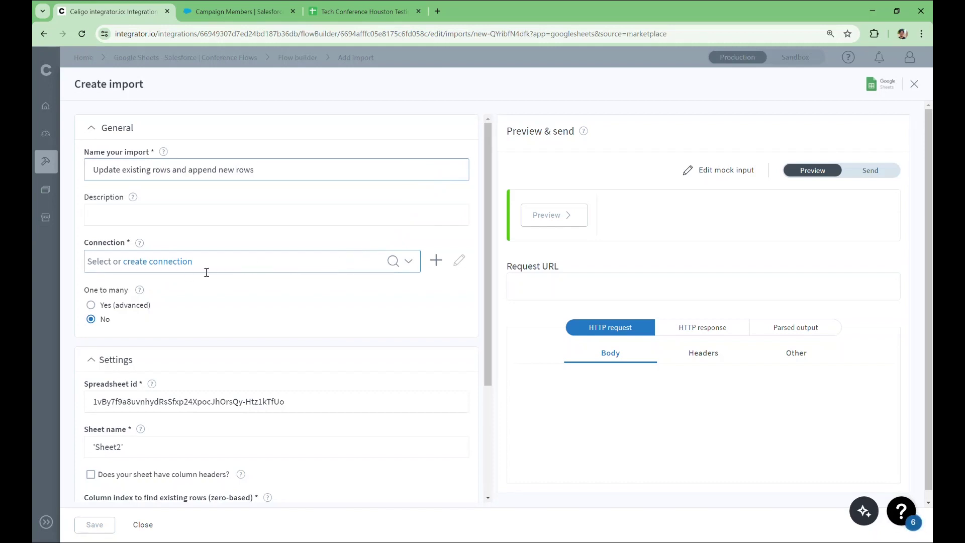
{"action": "left_click", "coordinate": [176, 266]}
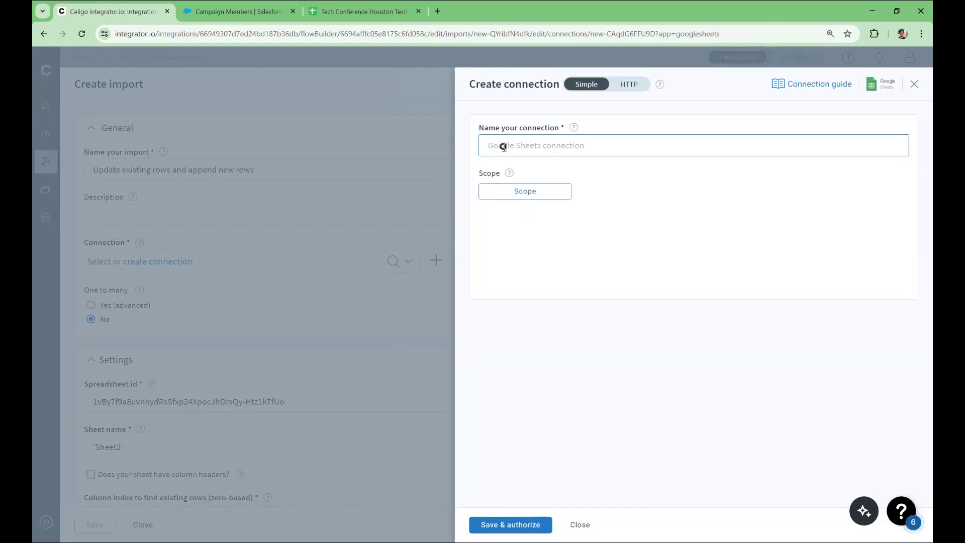
{"action": "left_click", "coordinate": [503, 147]}
{"action": "type", "text": "Google Sheets Connection"}
- Grant the connection the full spreadsheets access scope and save it
{"action": "left_click", "coordinate": [558, 199]}
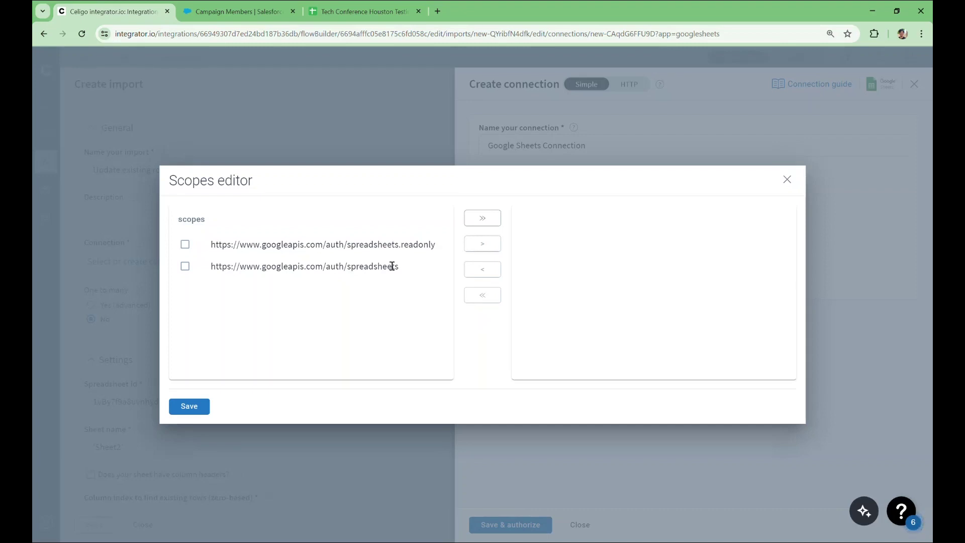
{"action": "left_click", "coordinate": [186, 267]}
{"action": "left_click", "coordinate": [487, 245]}
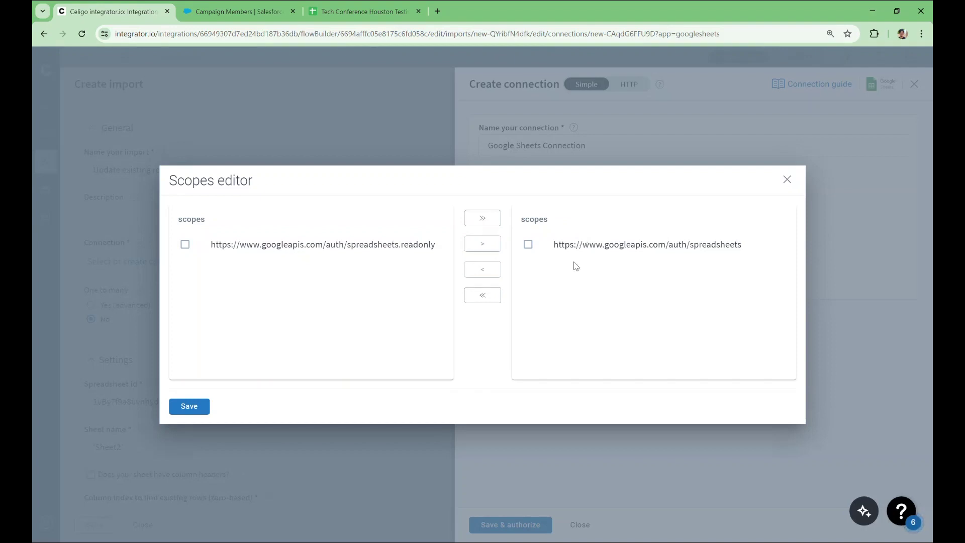
{"action": "left_click", "coordinate": [191, 407]}
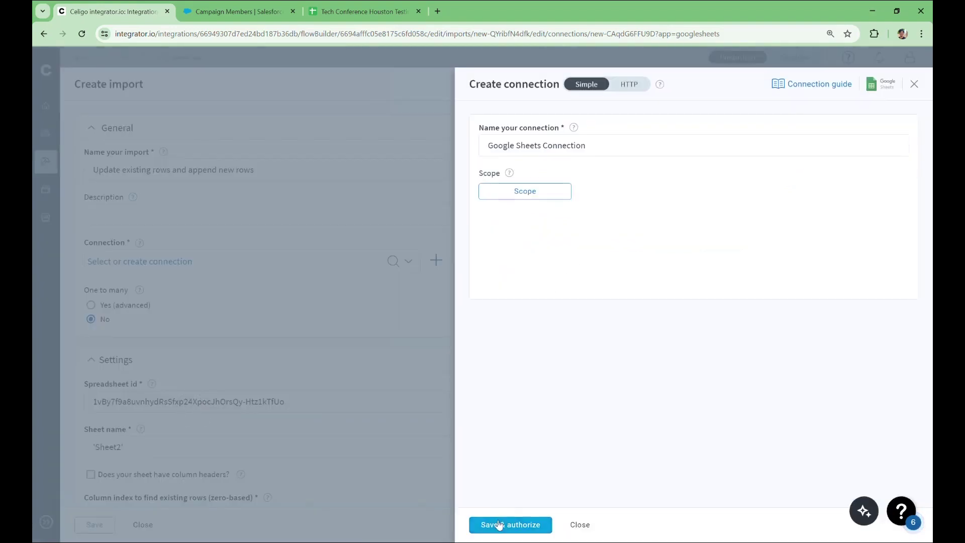
- Authorize integrator.io with the Google account so Google Sheets Connection shows Online
{"action": "left_click", "coordinate": [500, 525]}
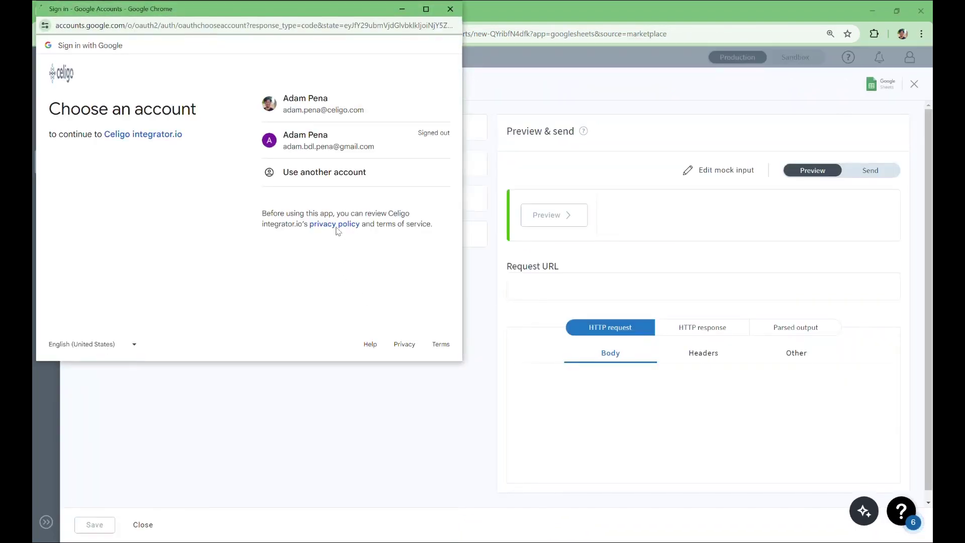
{"action": "left_click", "coordinate": [345, 107]}
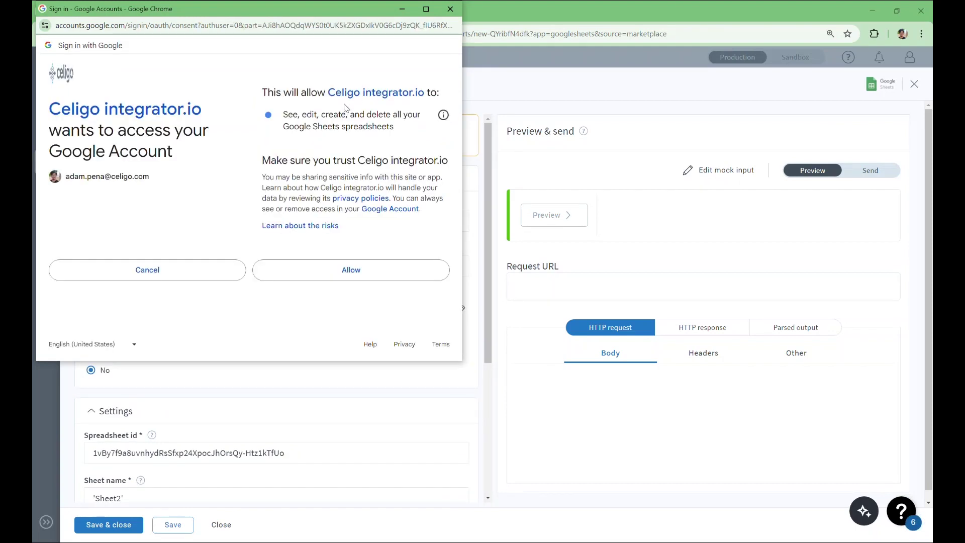
{"action": "left_click", "coordinate": [389, 274]}
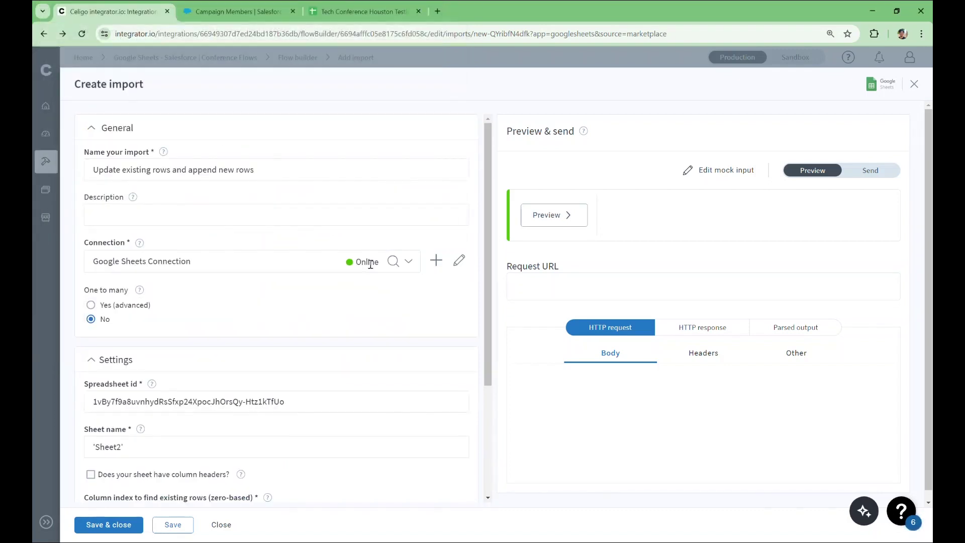
- Check the Spreadsheet id help, then copy the attendee sheet's ID from its URL
{"action": "scroll", "coordinate": [360, 307], "scroll_direction": "down", "scroll_amount": 3}
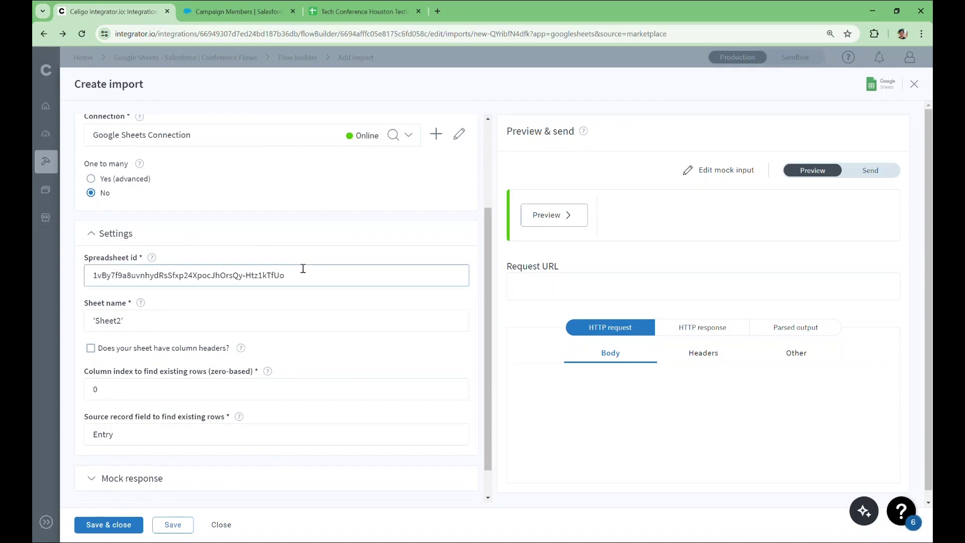
{"action": "left_click", "coordinate": [155, 258]}
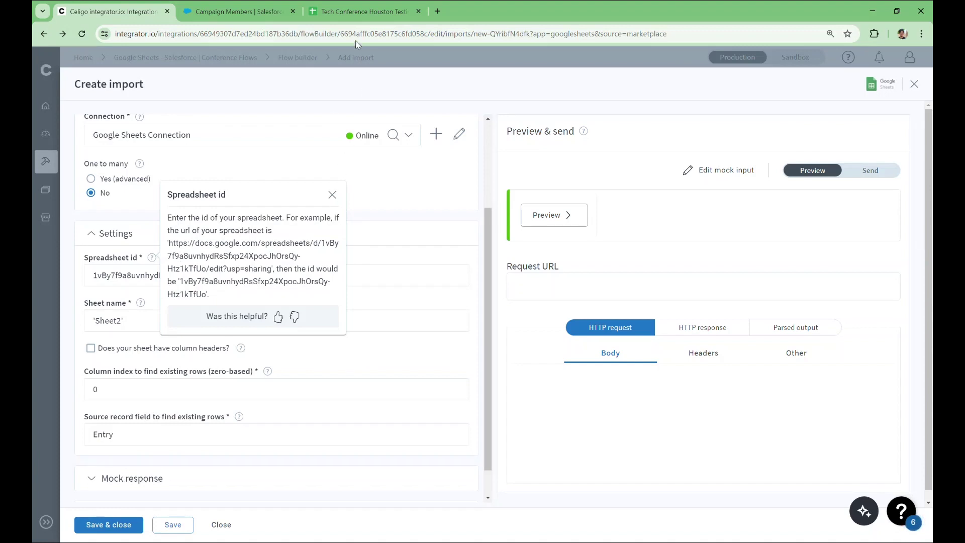
{"action": "left_click", "coordinate": [357, 13]}
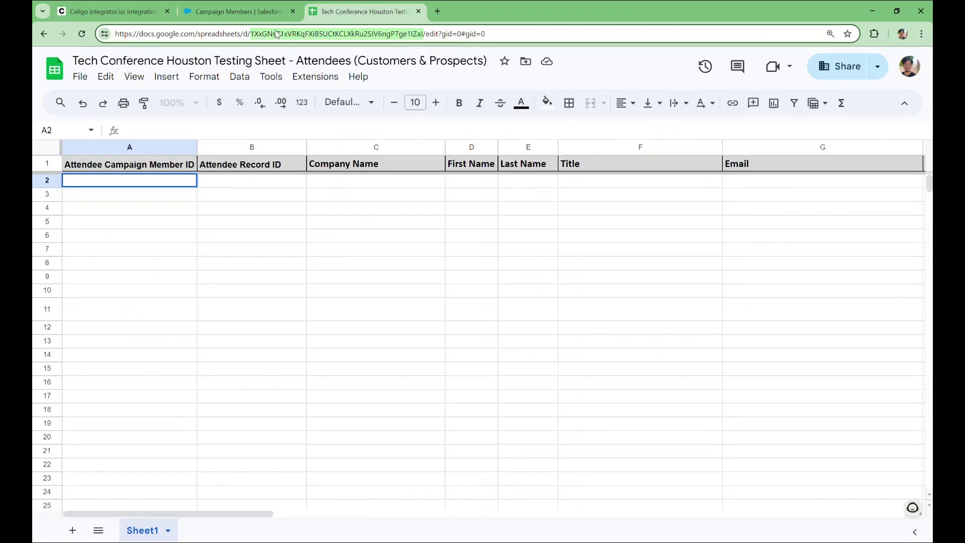
{"action": "right_click", "coordinate": [276, 34]}
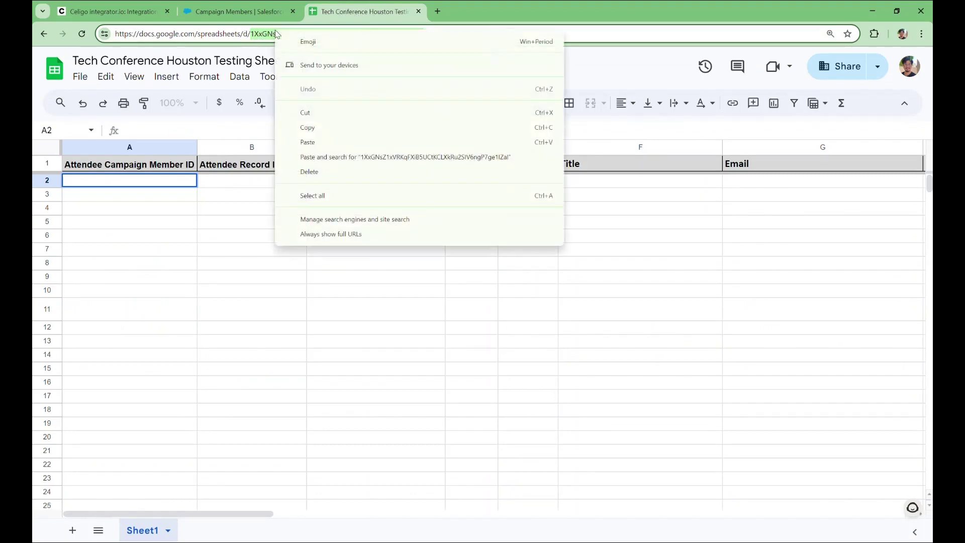
{"action": "left_click", "coordinate": [304, 127]}
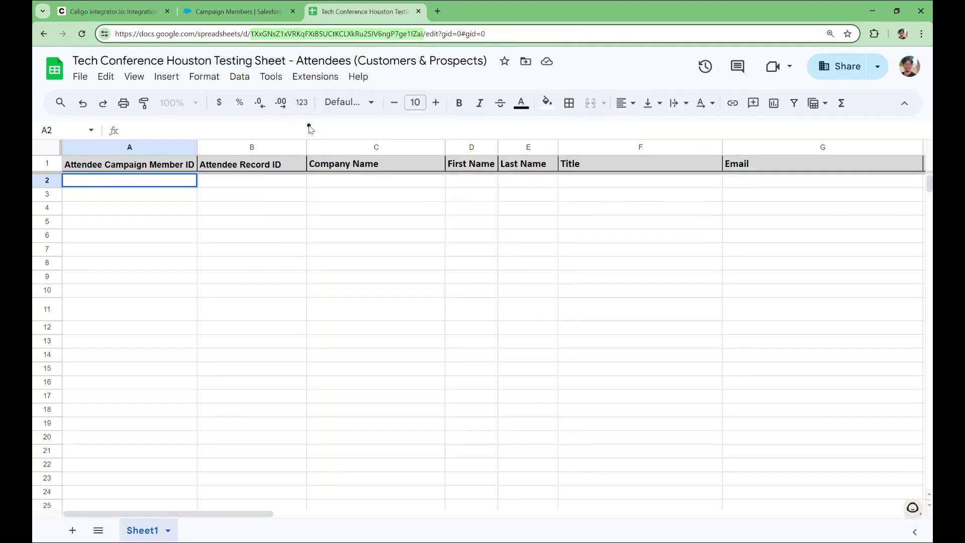
{"action": "left_click", "coordinate": [130, 10]}
- Replace the import's Spreadsheet id with the attendee sheet's ID, then check its tab name 'Sheet1'
{"action": "left_click", "coordinate": [362, 271]}
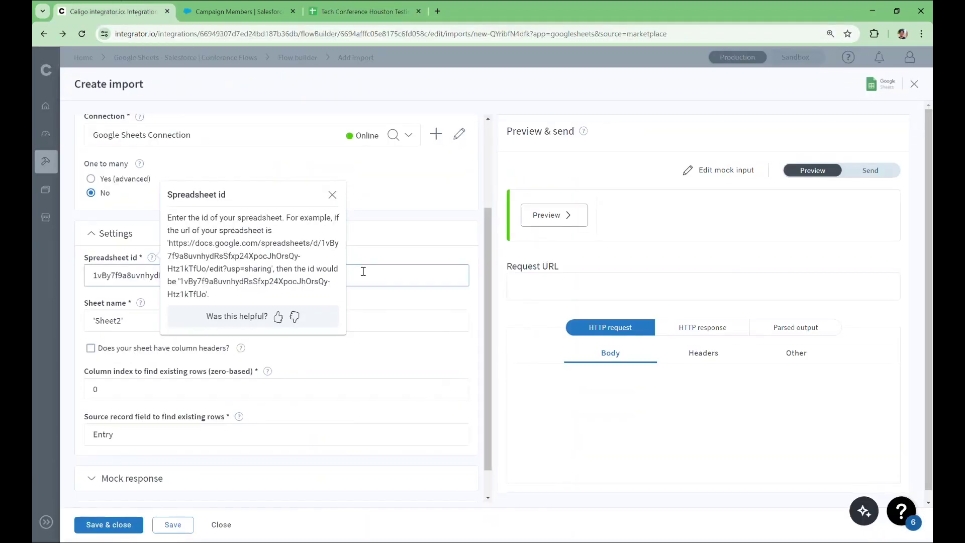
{"action": "key", "text": "ctrl+a"}
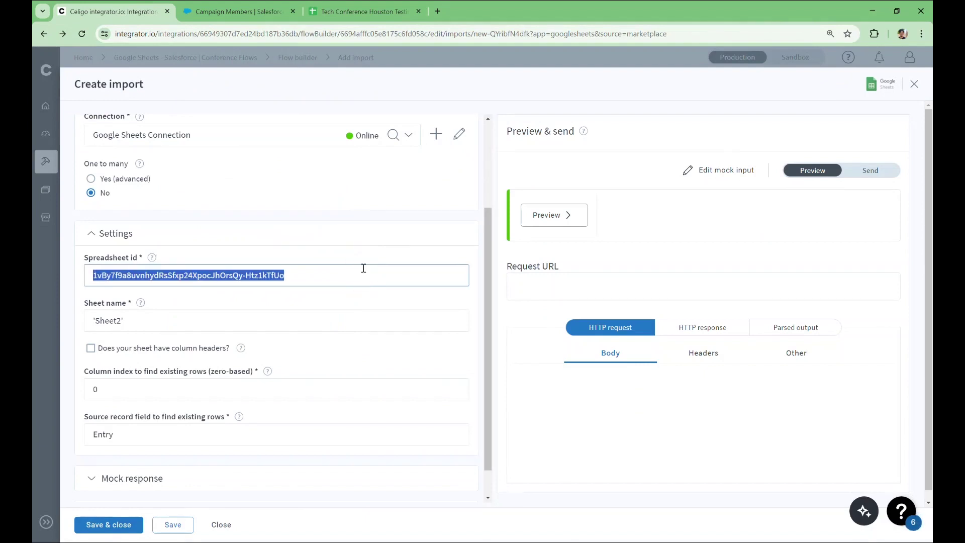
{"action": "key", "text": "BackSpace"}
{"action": "right_click", "coordinate": [363, 270]}
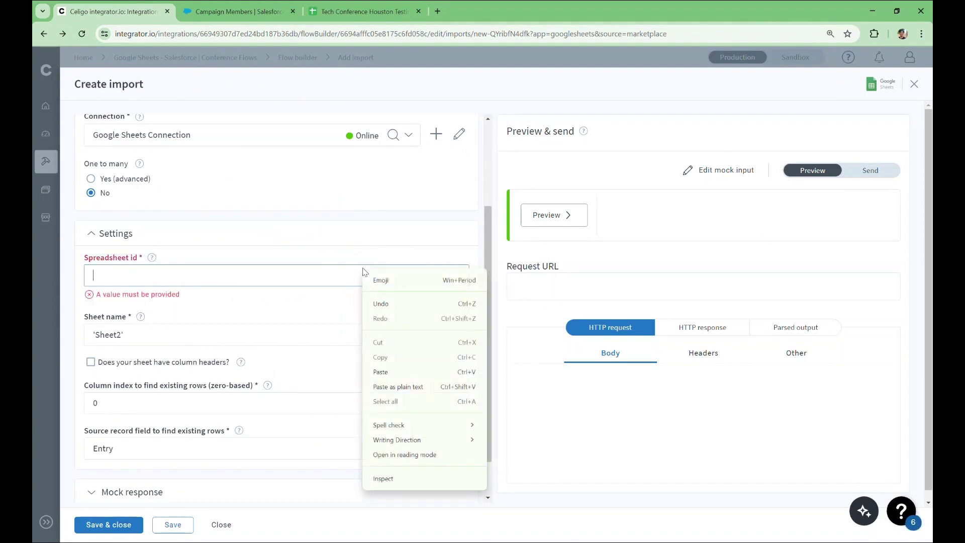
{"action": "left_click", "coordinate": [384, 373]}
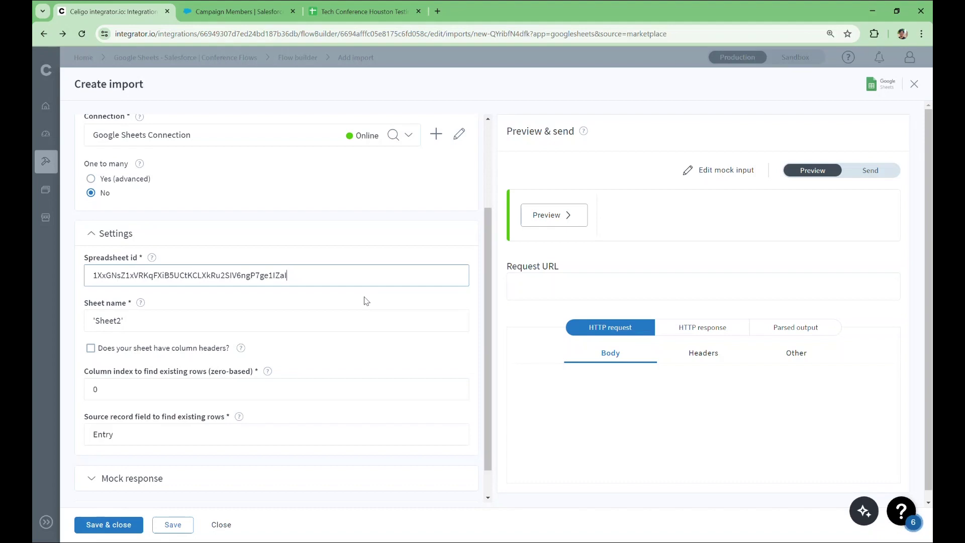
{"action": "left_click", "coordinate": [361, 11]}
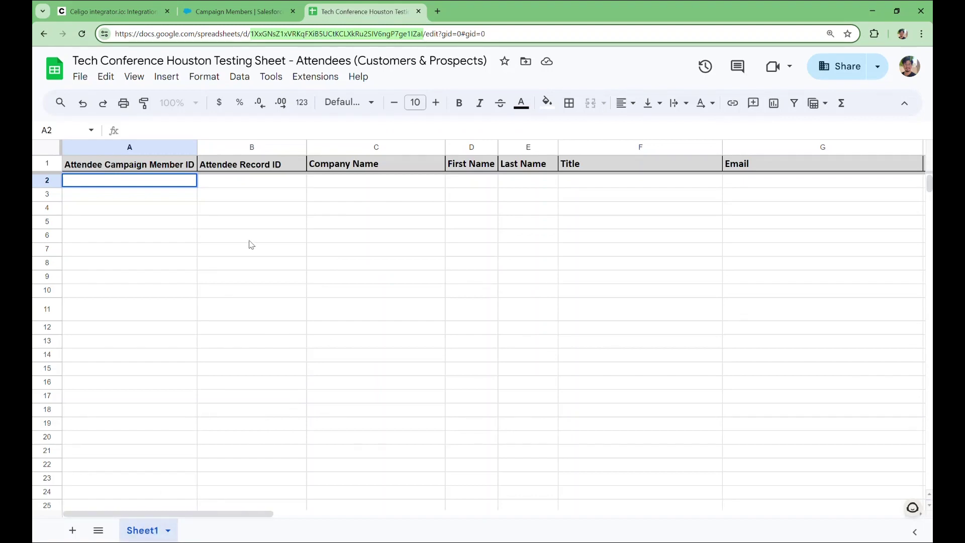
- Change the import's Sheet name from 'Sheet2' to 'Sheet1'
{"action": "left_click", "coordinate": [132, 6]}
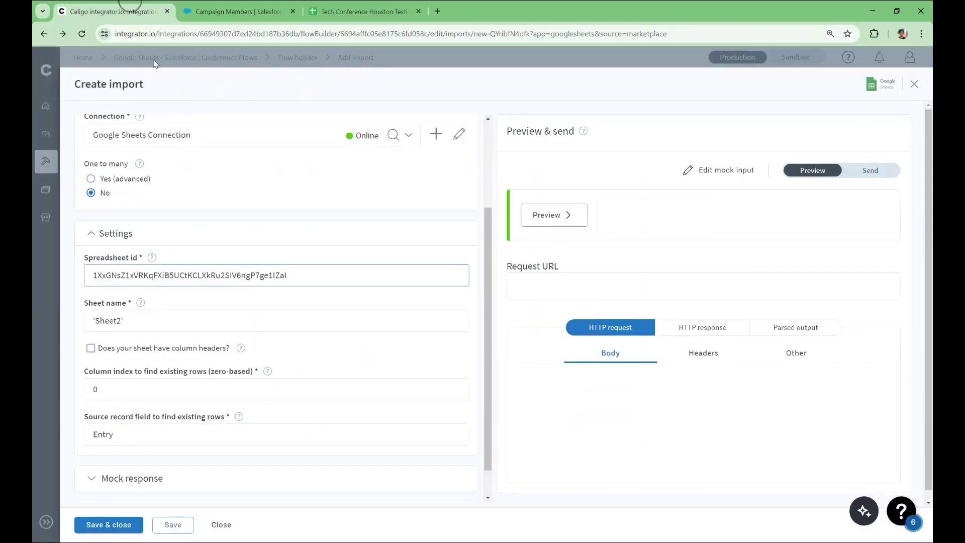
{"action": "left_click", "coordinate": [121, 322]}
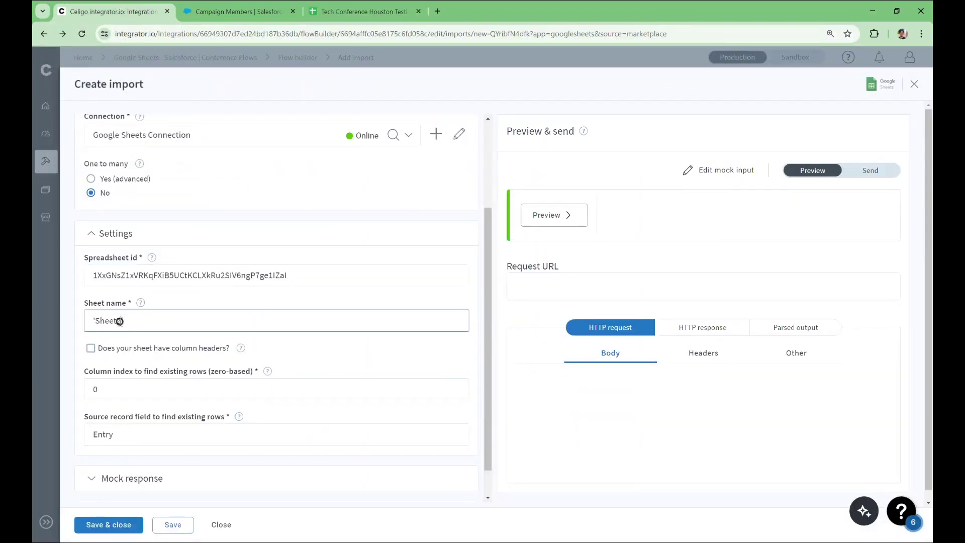
{"action": "key", "text": "BackSpace"}
{"action": "type", "text": "1"}
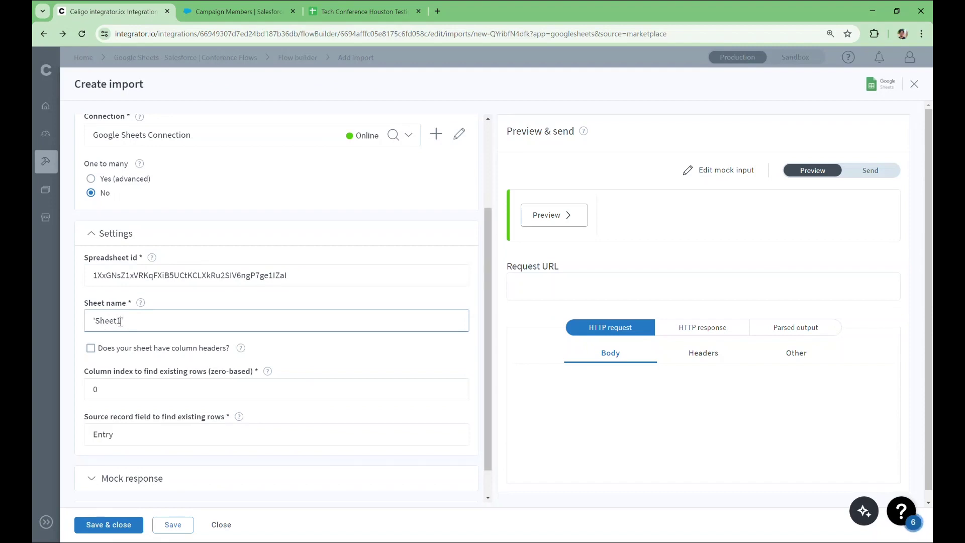
{"action": "type", "text": "'"}
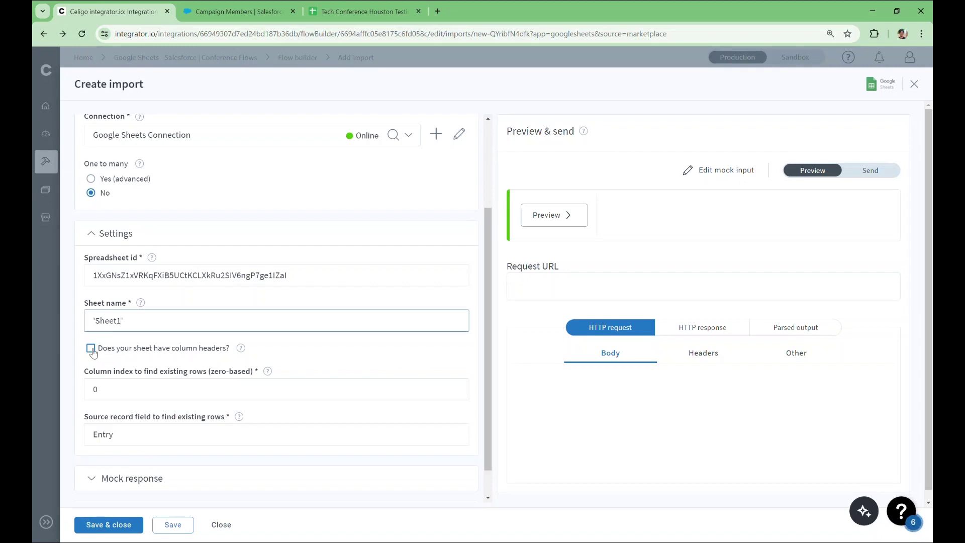
- Mark the attendee sheet import as having a column header row
{"action": "left_click", "coordinate": [91, 350]}
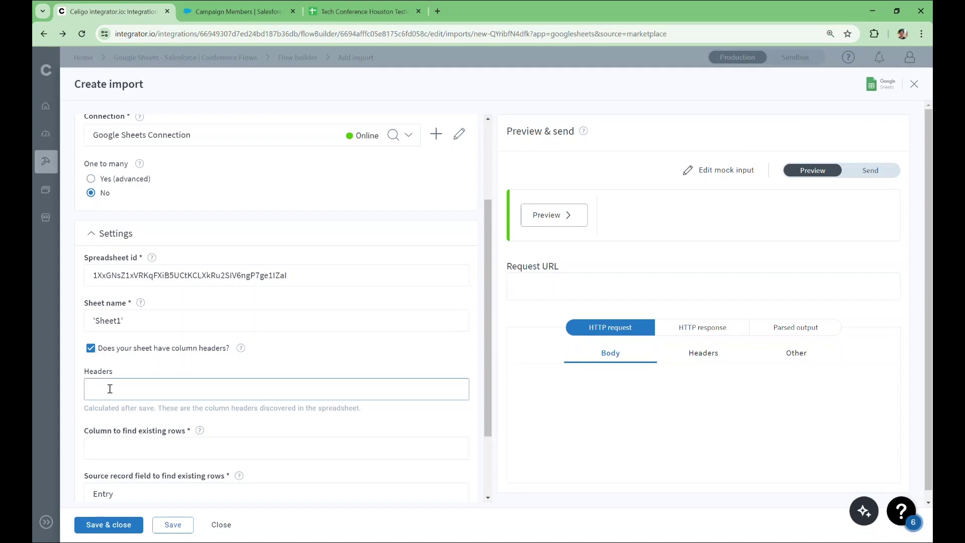
{"action": "scroll", "coordinate": [110, 389], "scroll_direction": "down", "scroll_amount": 1}
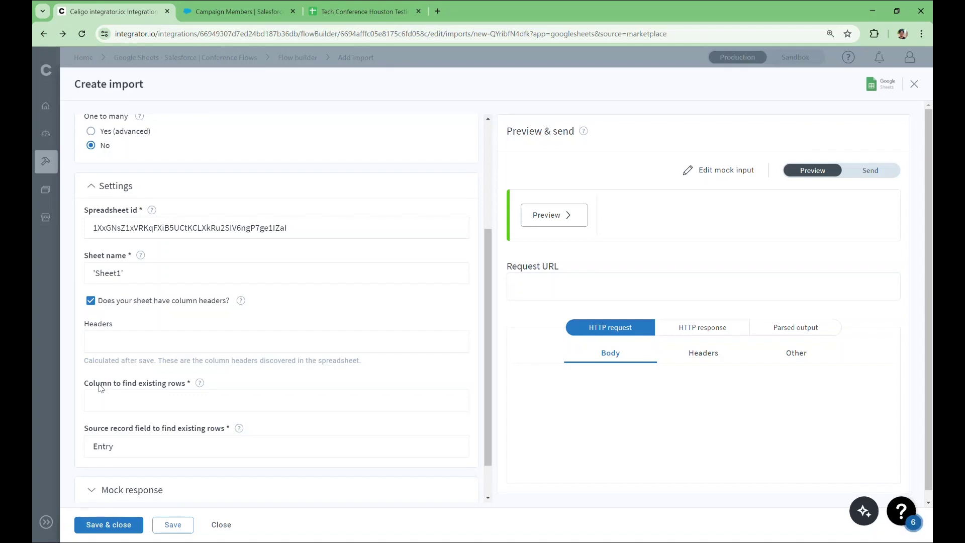
- Find existing rows by the sheet's Email column, replacing the source field Entry with Email
{"action": "left_click", "coordinate": [113, 397]}
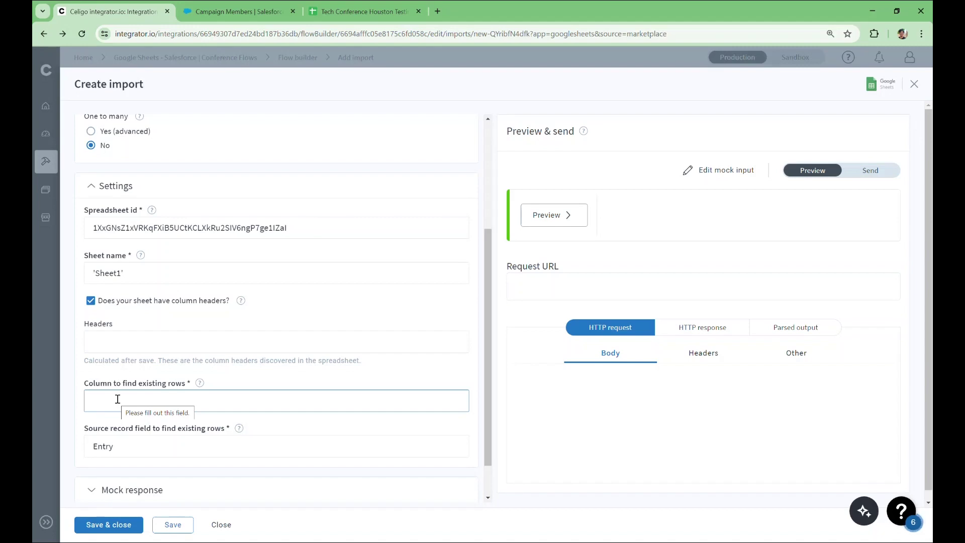
{"action": "type", "text": "Email"}
{"action": "scroll", "coordinate": [117, 400], "scroll_direction": "down", "scroll_amount": 1}
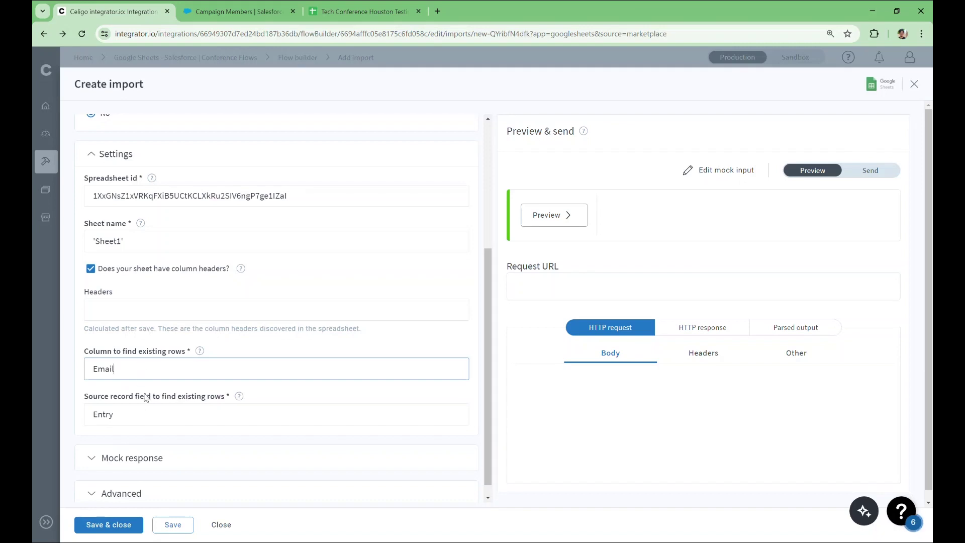
{"action": "left_click", "coordinate": [139, 421]}
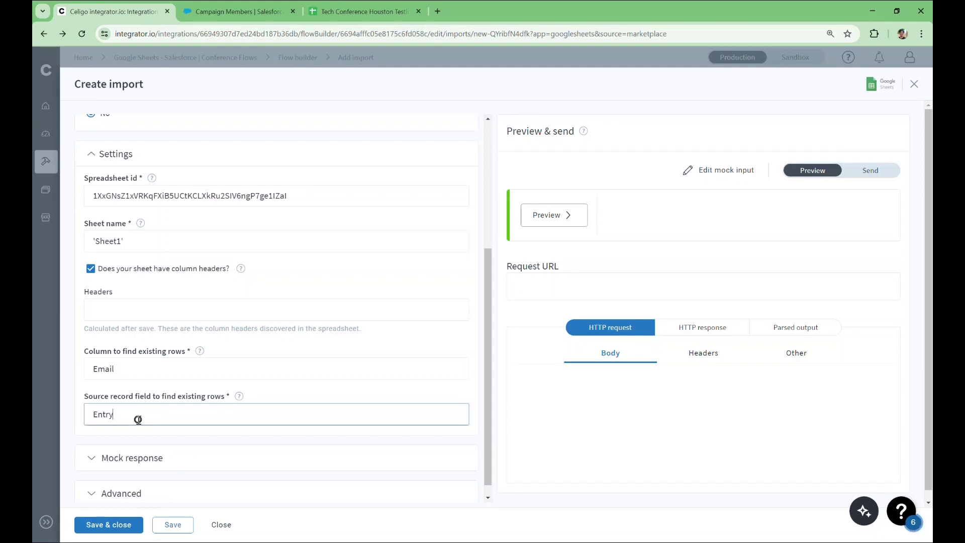
{"action": "key", "text": "ctrl+a"}
{"action": "key", "text": "BackSpace"}
{"action": "type", "text": "Email"}
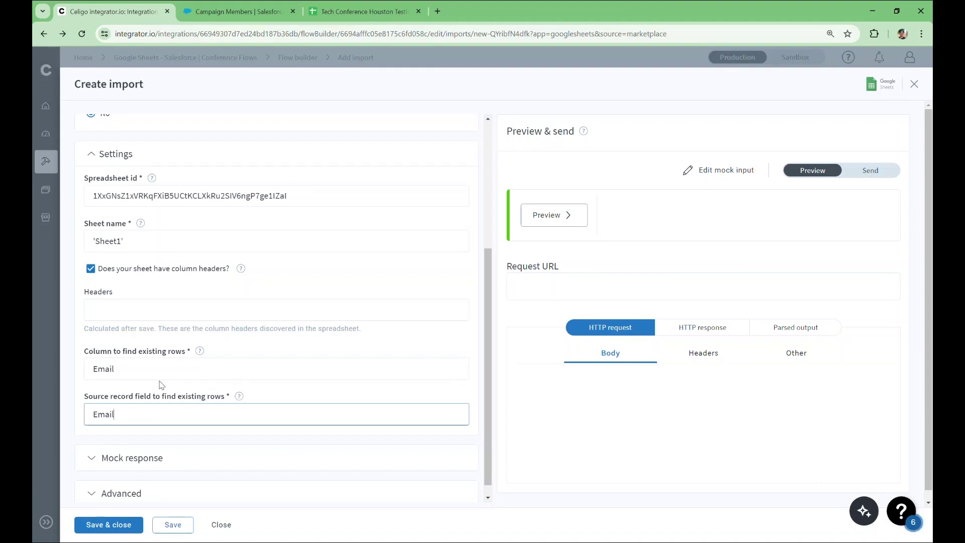
- Close the new import form and discard its unsaved settings
{"action": "left_click", "coordinate": [225, 525]}
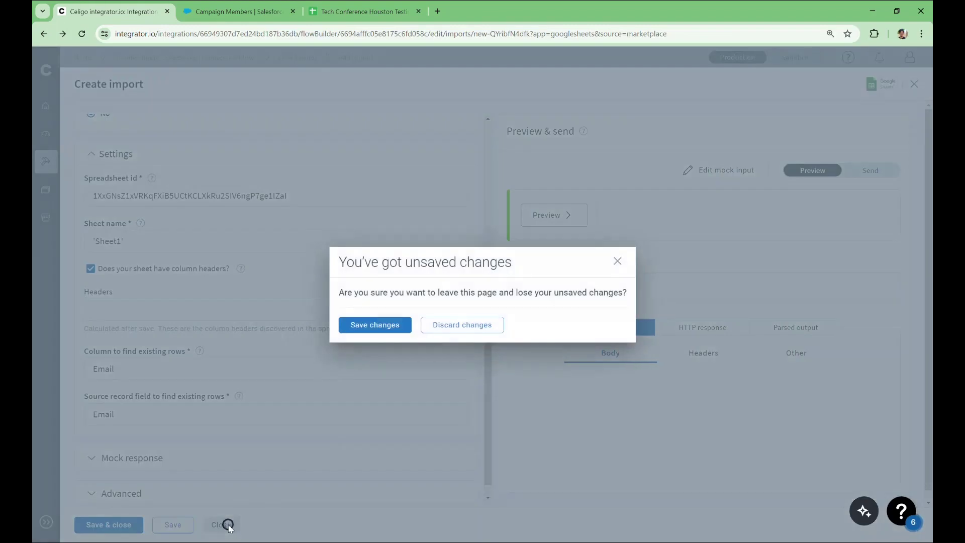
{"action": "left_click", "coordinate": [460, 326]}
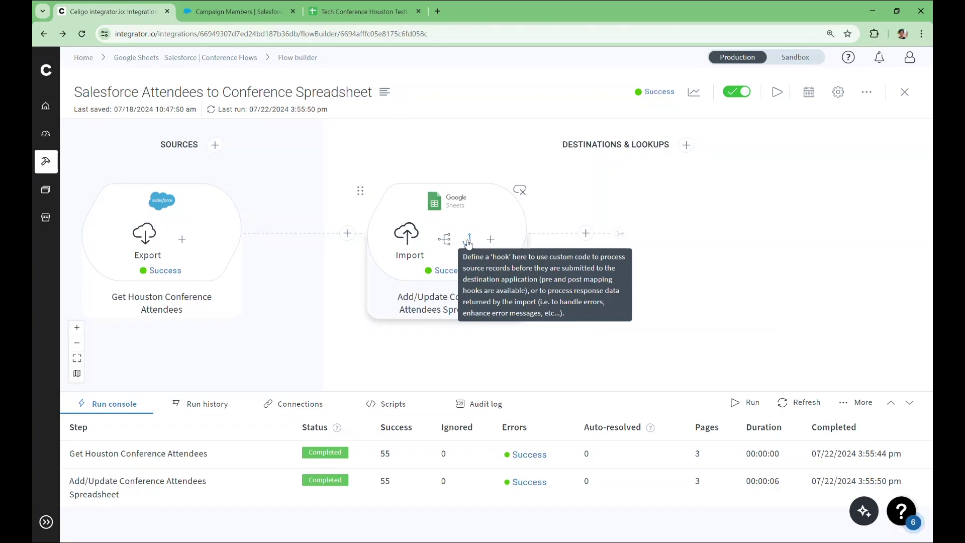
{"action": "left_click", "coordinate": [468, 242]}
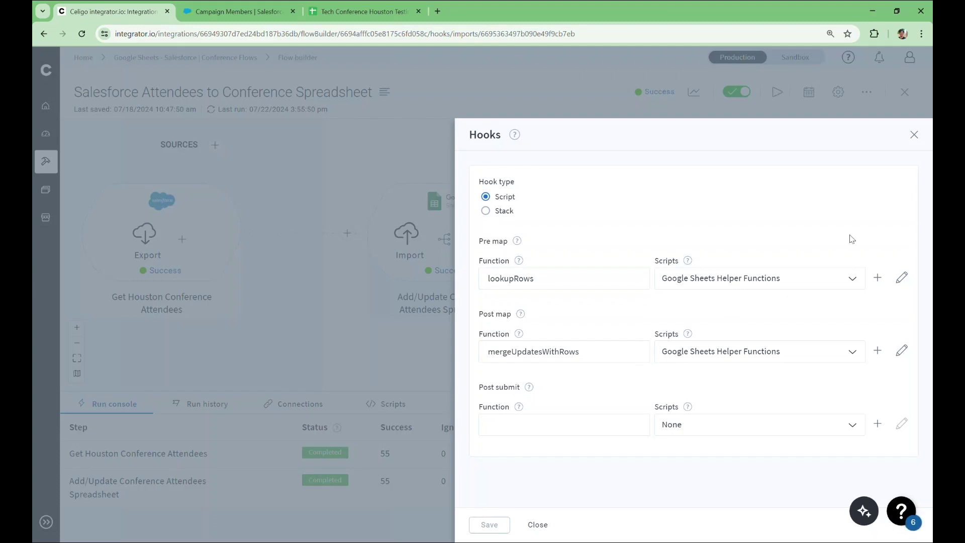
{"action": "left_click", "coordinate": [915, 135]}
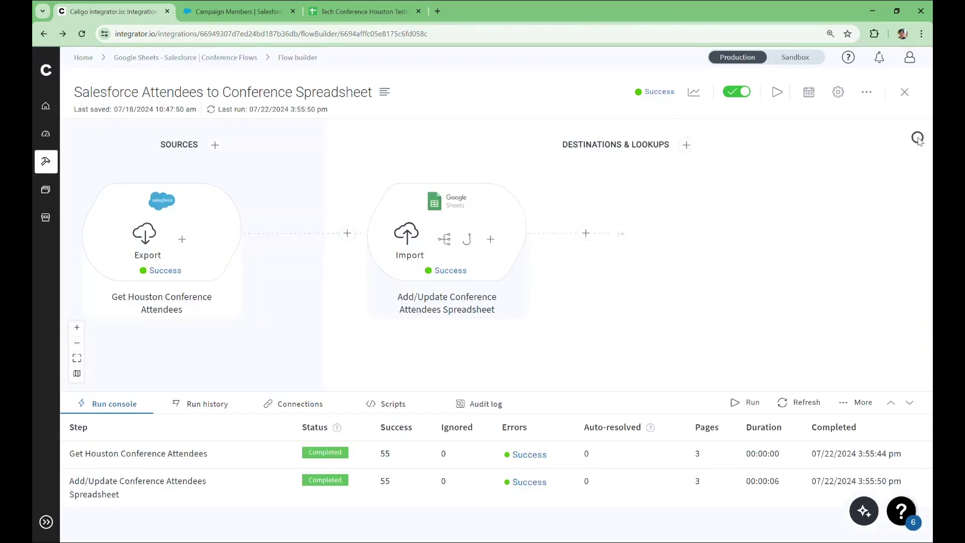
{"action": "left_click", "coordinate": [447, 239]}
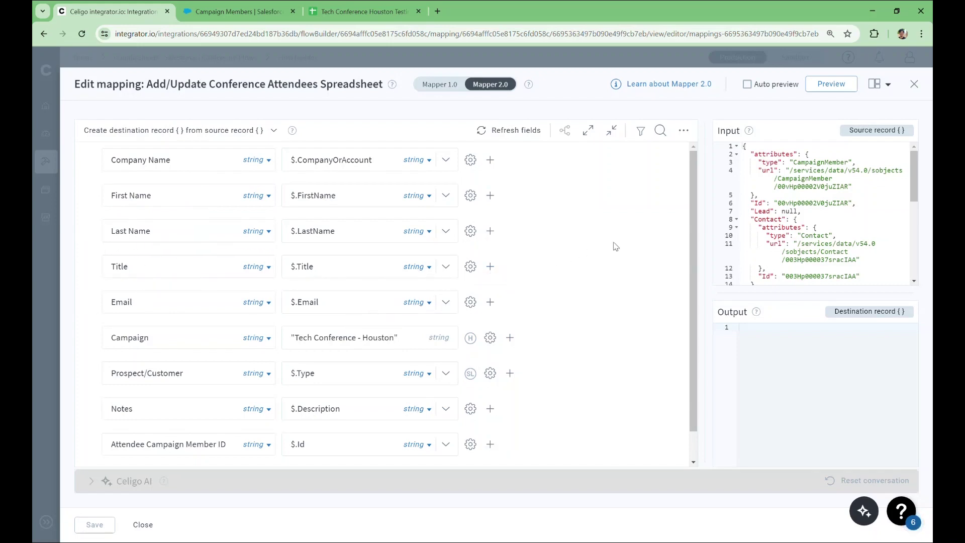
{"action": "left_click", "coordinate": [913, 85]}
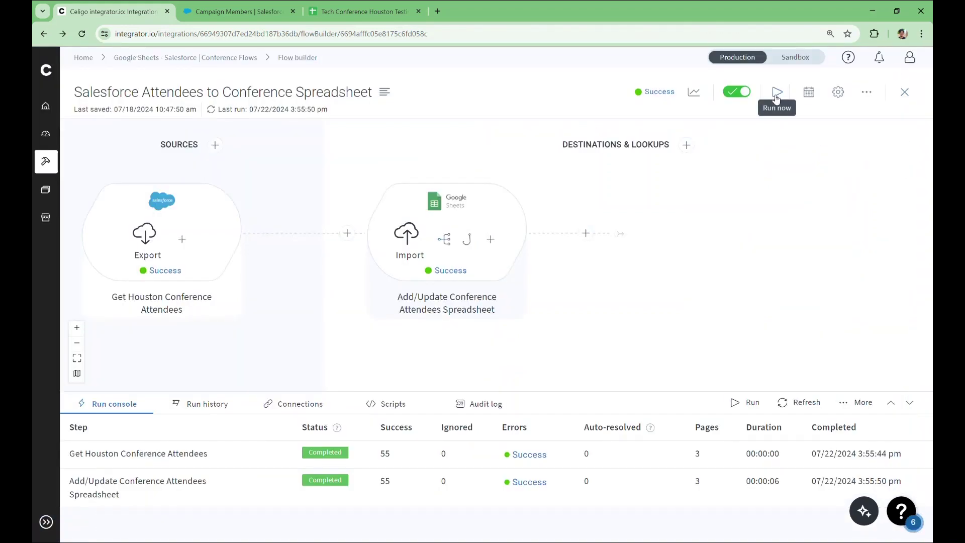
{"action": "left_click", "coordinate": [777, 94]}
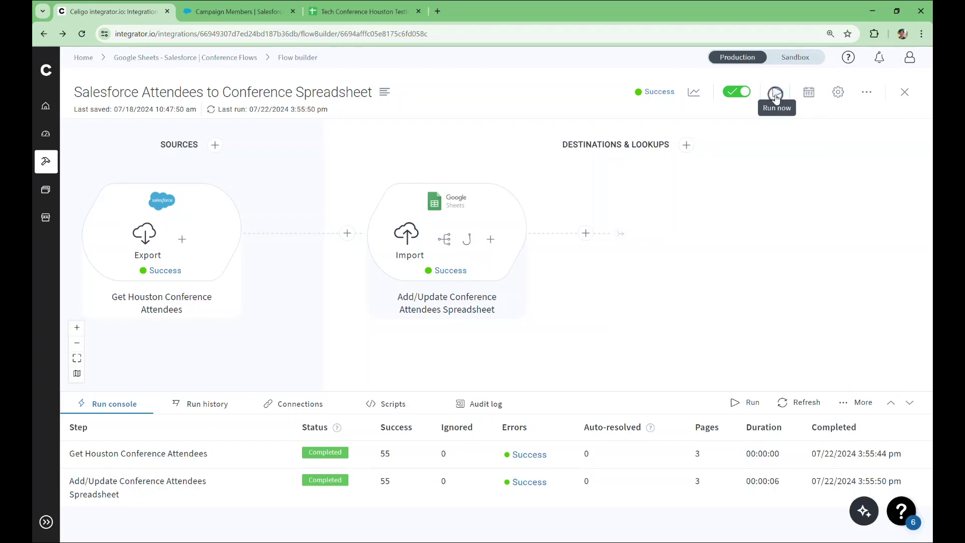
{"action": "left_click", "coordinate": [387, 12]}
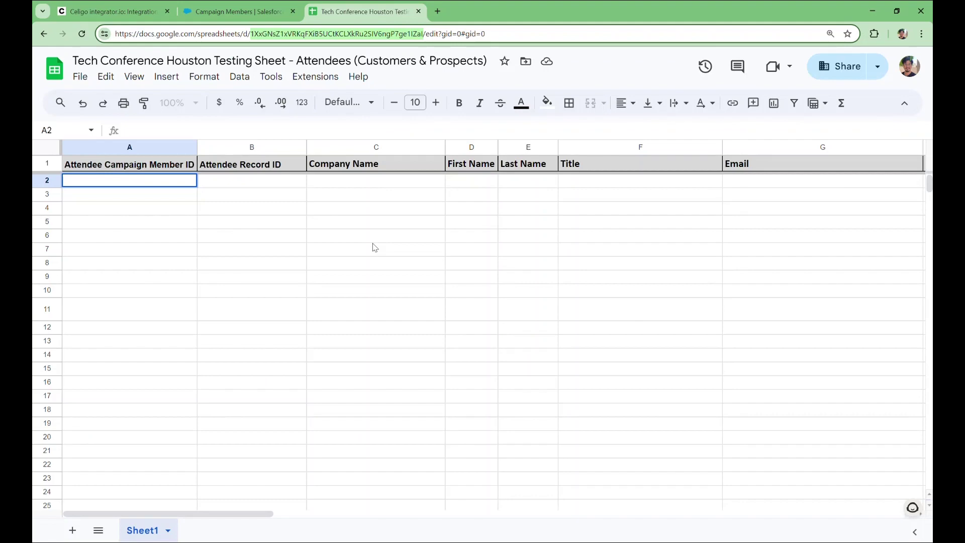
{"action": "scroll", "coordinate": [373, 246], "scroll_direction": "down", "scroll_amount": 5}
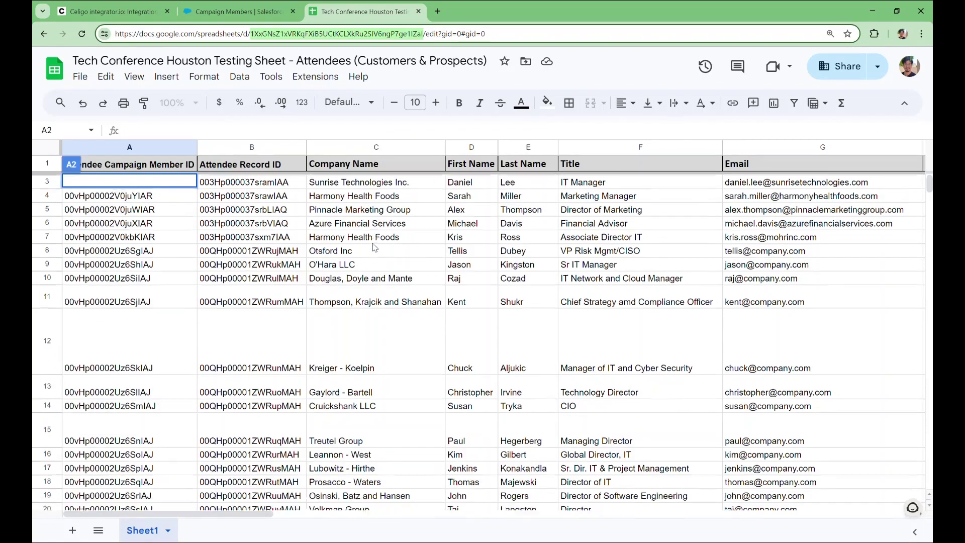
{"action": "scroll", "coordinate": [373, 246], "scroll_direction": "down", "scroll_amount": 6}
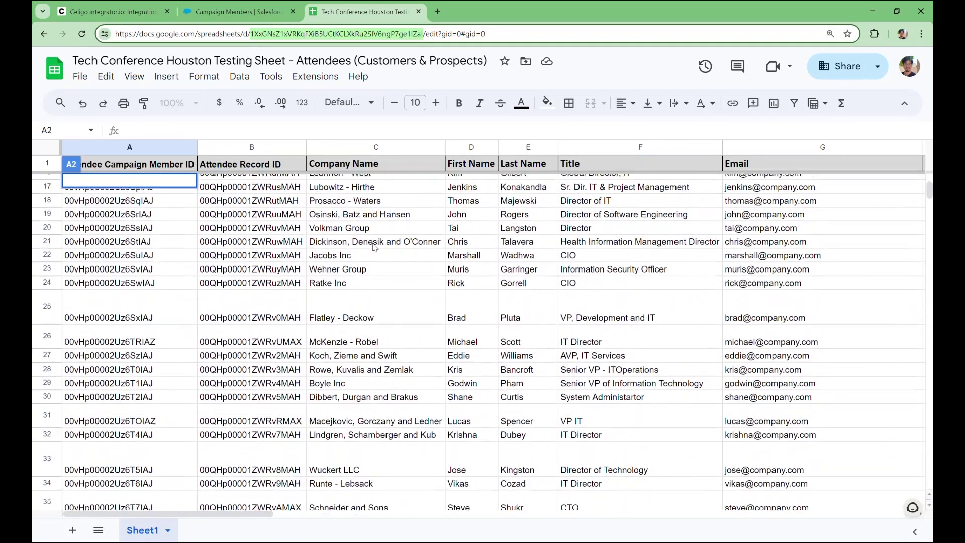
{"action": "scroll", "coordinate": [373, 247], "scroll_direction": "down", "scroll_amount": 3}
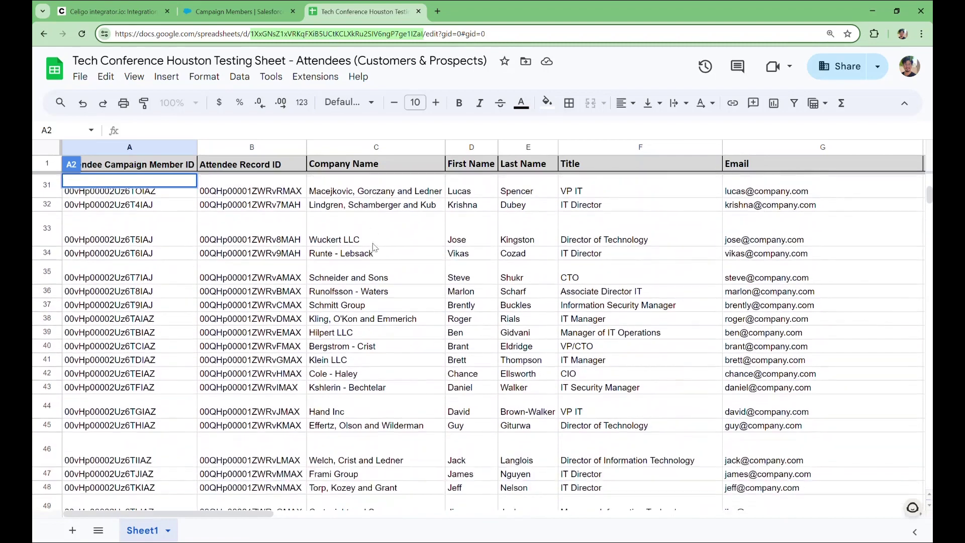
{"action": "scroll", "coordinate": [373, 247], "scroll_direction": "up", "scroll_amount": 15}
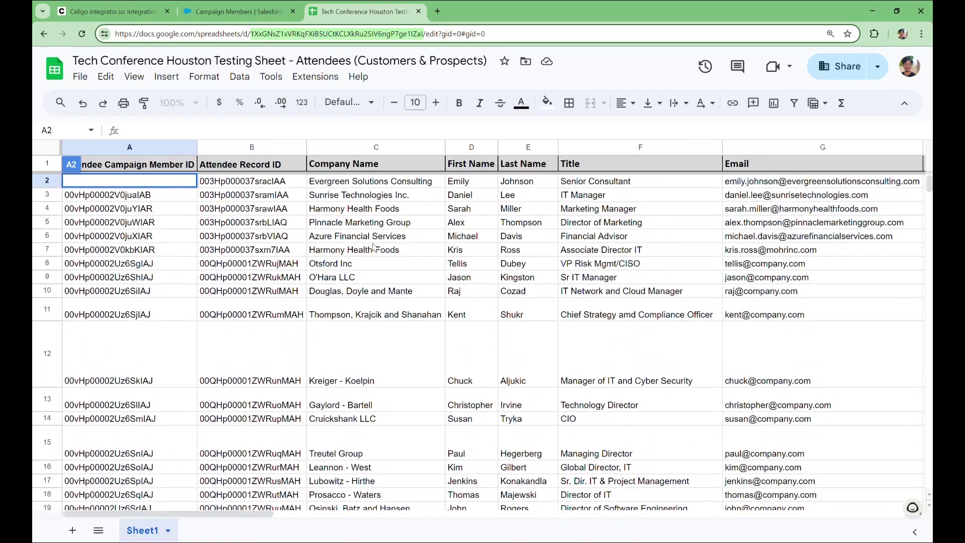
{"action": "scroll", "coordinate": [373, 247], "scroll_direction": "down", "scroll_amount": 5}
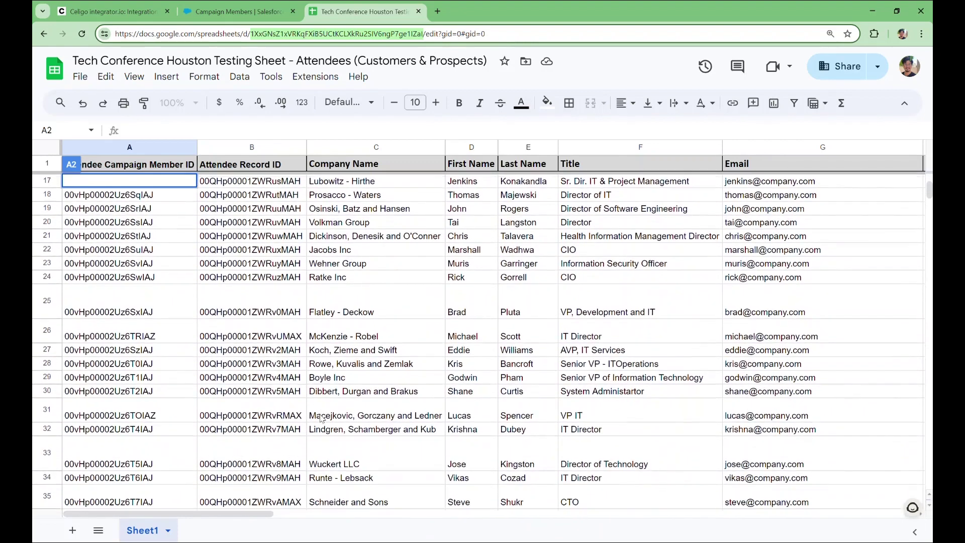
{"action": "scroll", "coordinate": [324, 375], "scroll_direction": "down", "scroll_amount": 5}
{"action": "scroll", "coordinate": [322, 419], "scroll_direction": "down", "scroll_amount": 3}
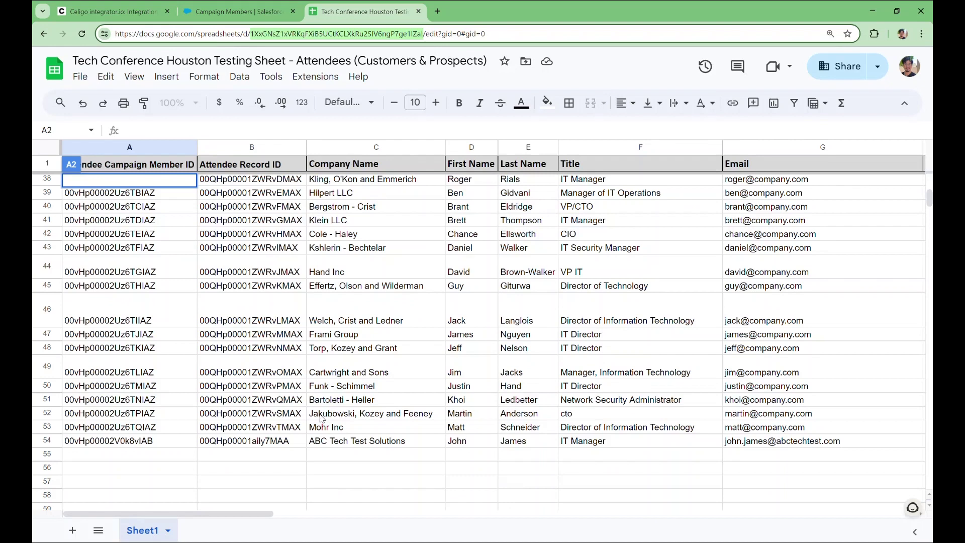
- From Conference Flows, open the Leads & Customers flow and start a new source
{"action": "left_click", "coordinate": [110, 11]}
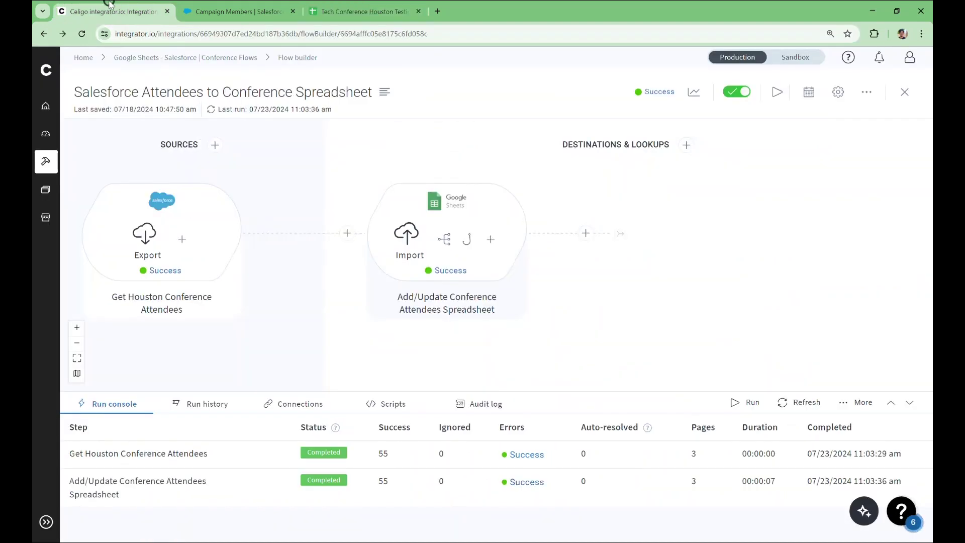
{"action": "left_click", "coordinate": [156, 57]}
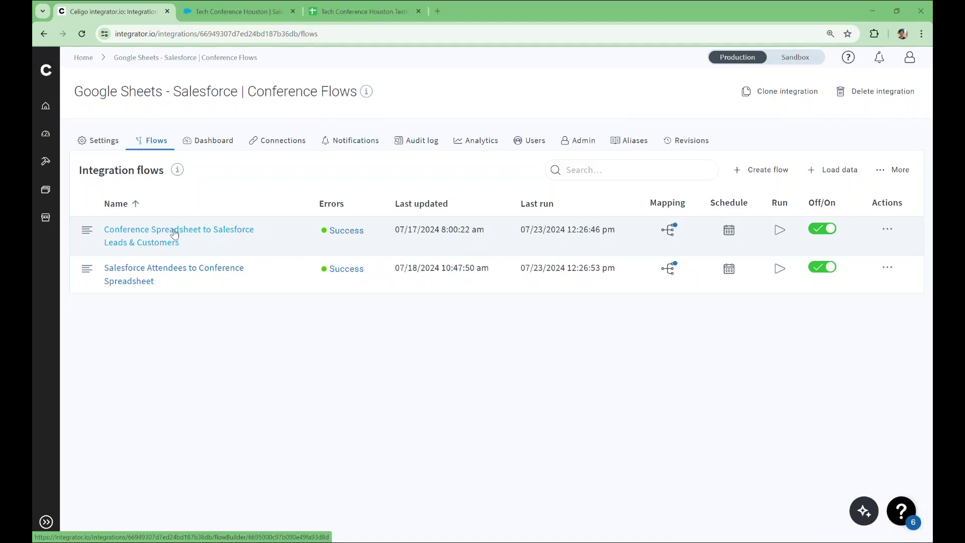
{"action": "left_click", "coordinate": [173, 232]}
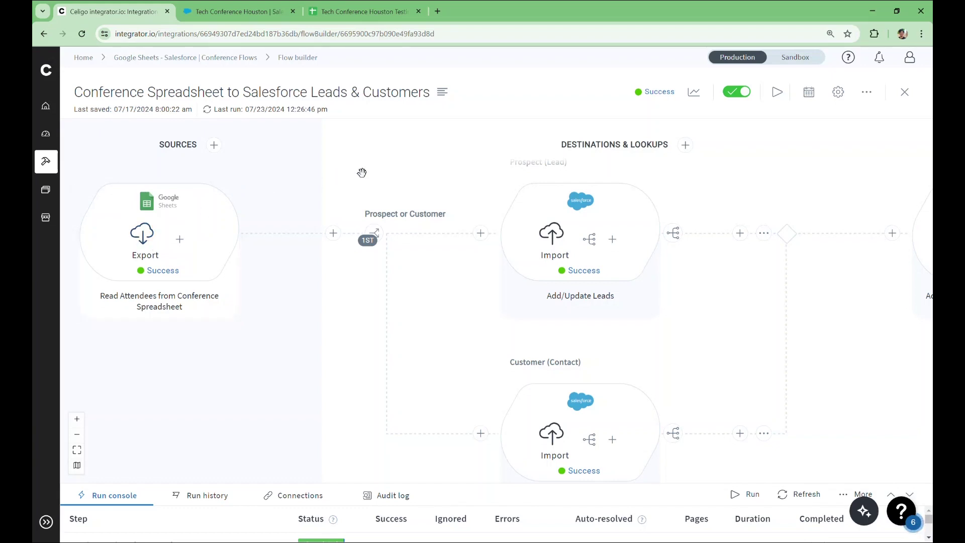
{"action": "left_click_drag", "start_coordinate": [459, 203], "coordinate": [240, 170]}
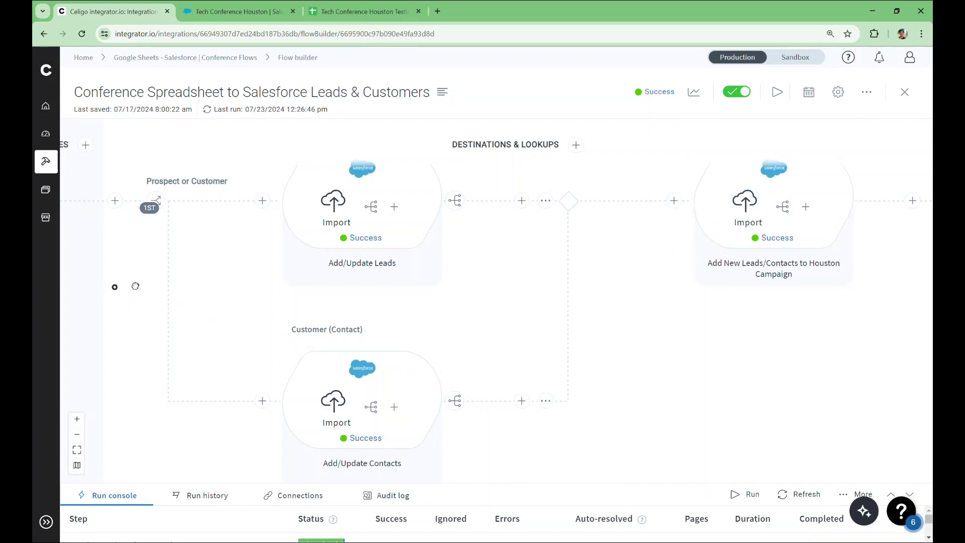
{"action": "left_click_drag", "start_coordinate": [115, 287], "coordinate": [335, 318]}
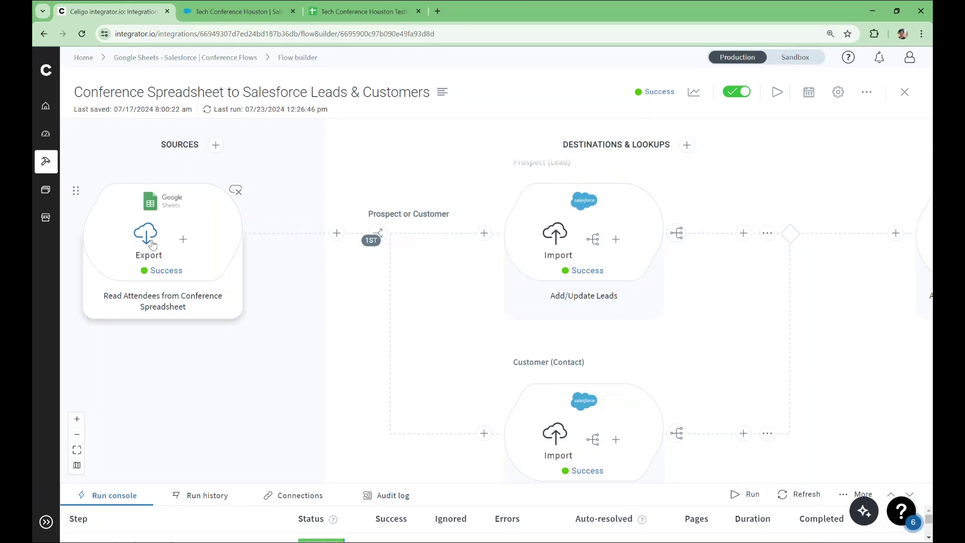
{"action": "left_click", "coordinate": [216, 147]}
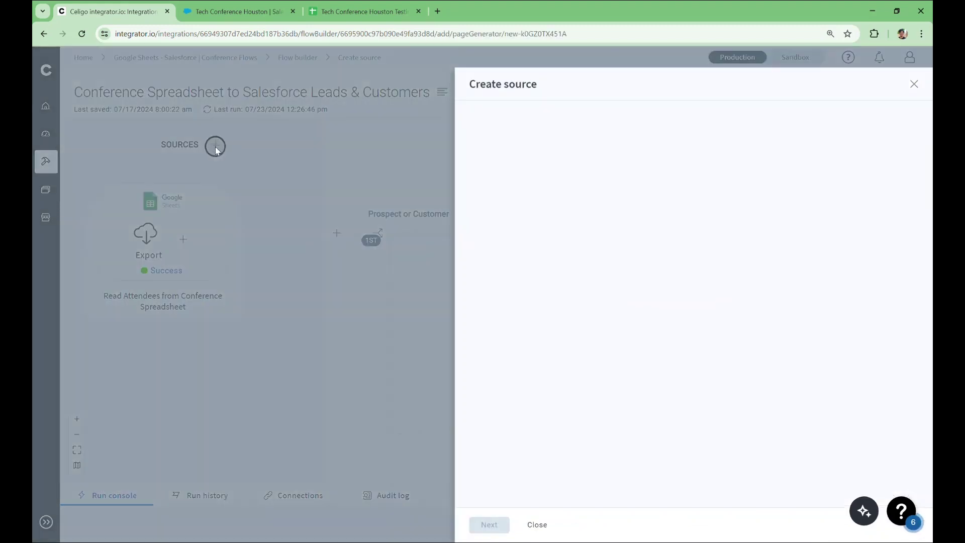
- Choose Google Sheets with the 'Read all data from spreadsheet' marketplace step for the new source
{"action": "type", "text": "Go"}
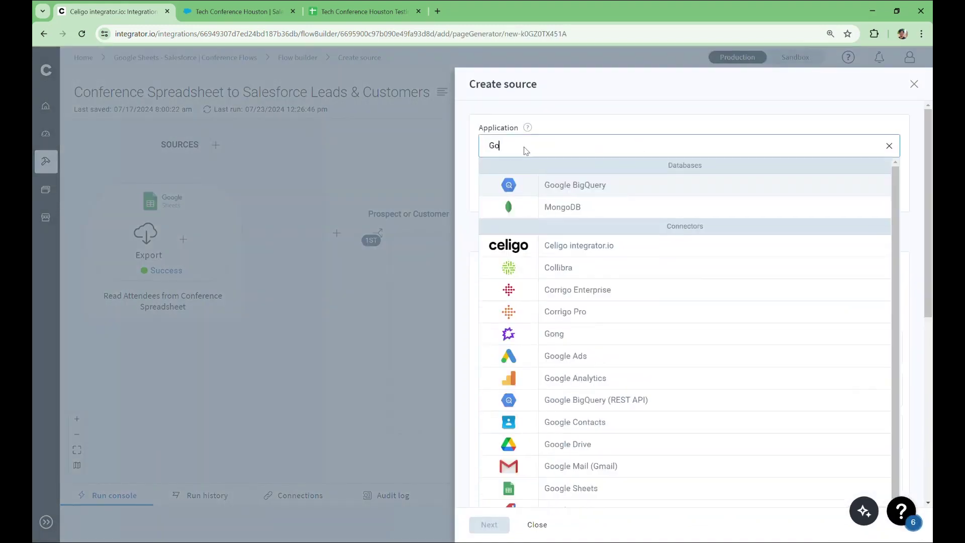
{"action": "type", "text": "ogle Sheets"}
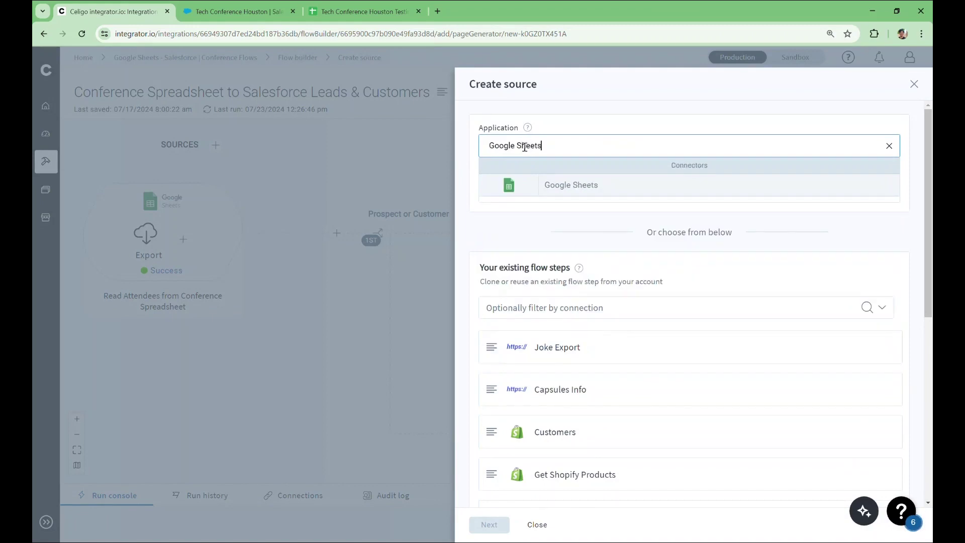
{"action": "left_click", "coordinate": [528, 186]}
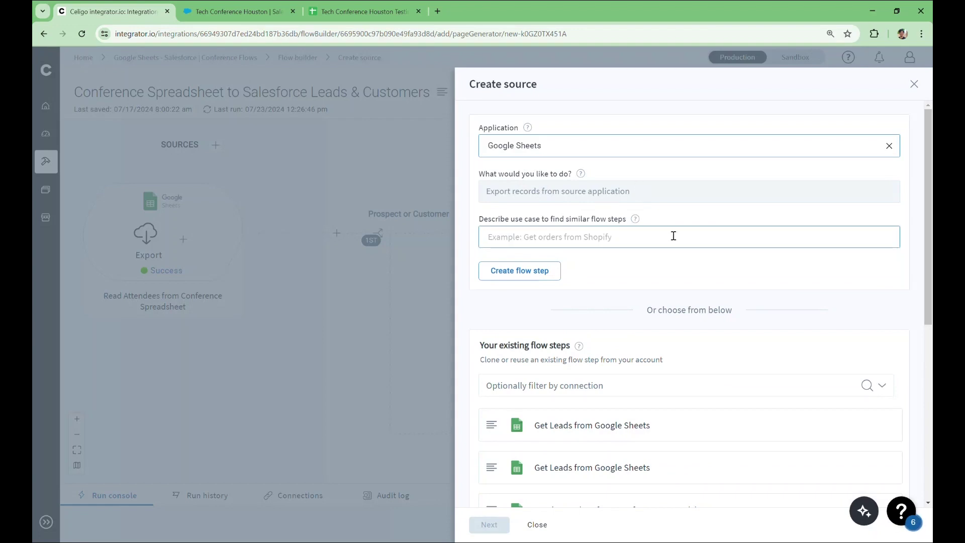
{"action": "scroll", "coordinate": [674, 236], "scroll_direction": "down", "scroll_amount": 6}
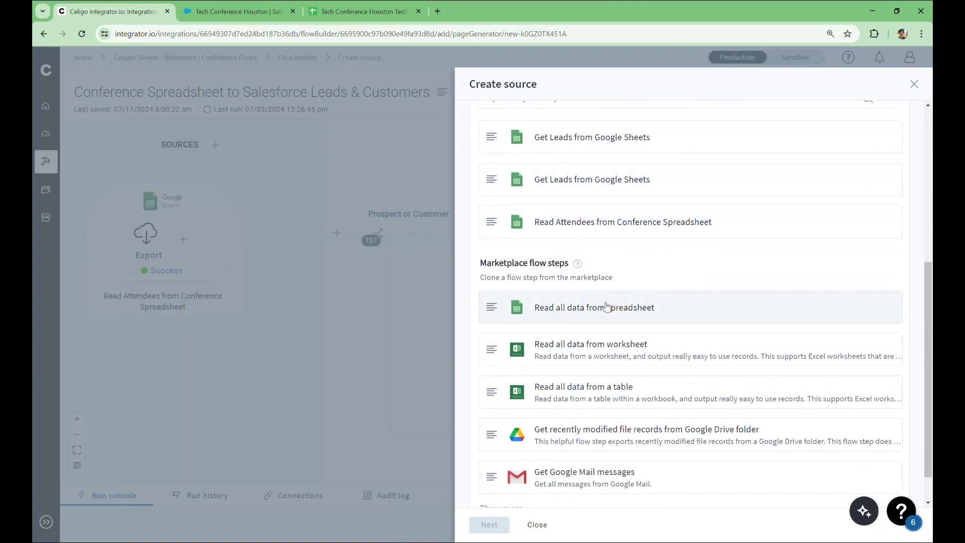
{"action": "left_click", "coordinate": [667, 315]}
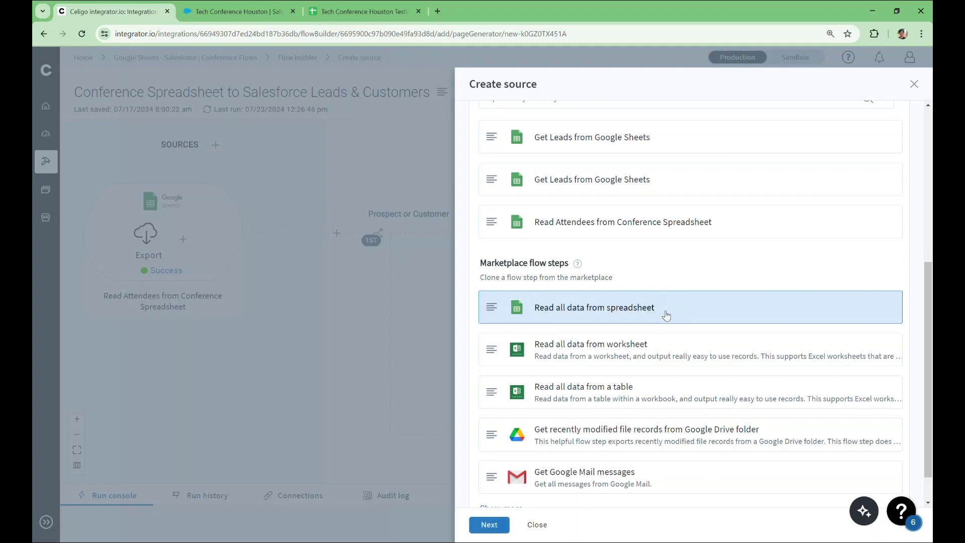
{"action": "left_click", "coordinate": [485, 525]}
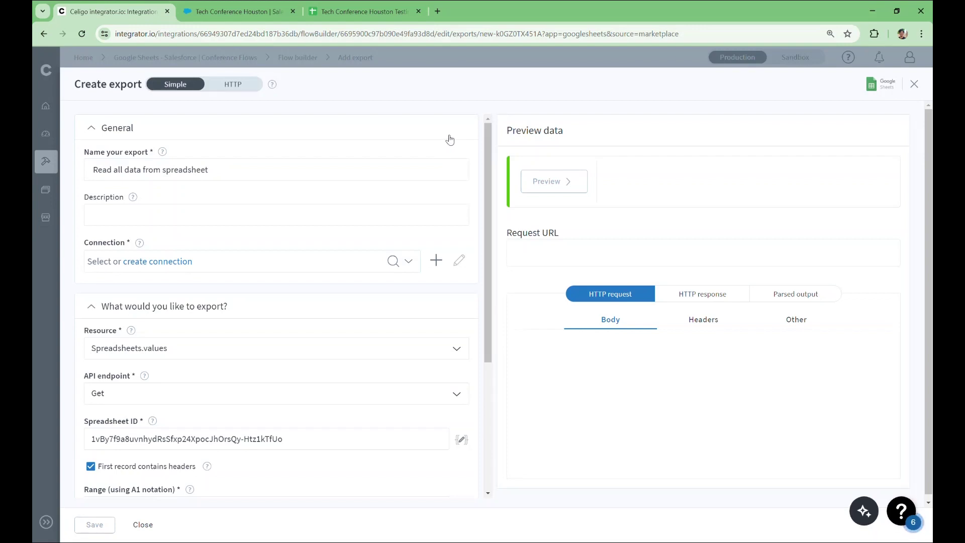
- Connect the new spreadsheet export to the Google Sheets Connection
{"action": "left_click", "coordinate": [412, 162]}
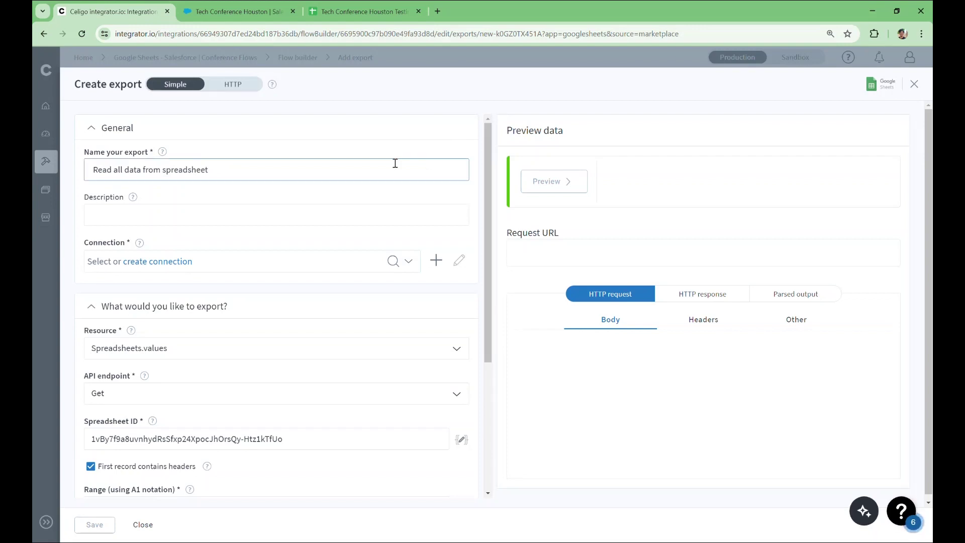
{"action": "left_click", "coordinate": [311, 258]}
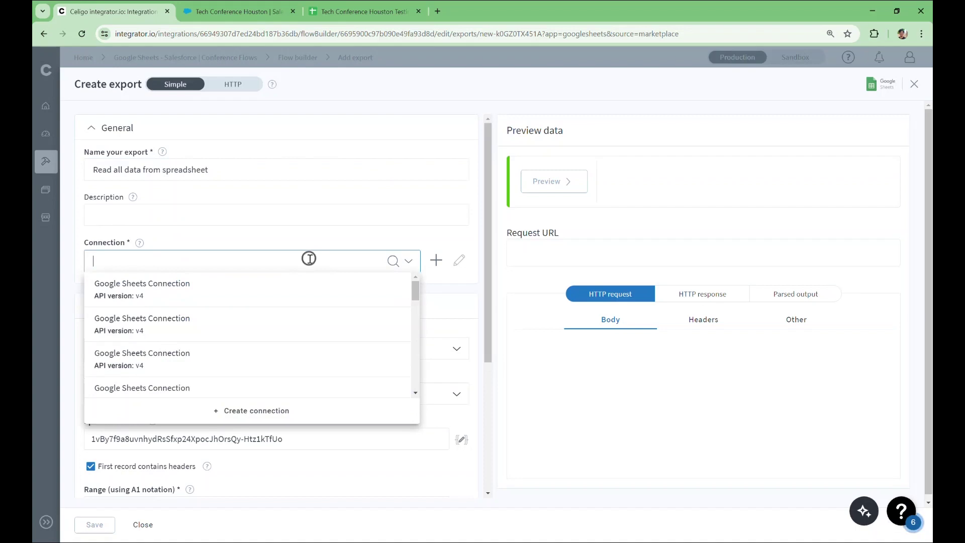
{"action": "left_click", "coordinate": [281, 299]}
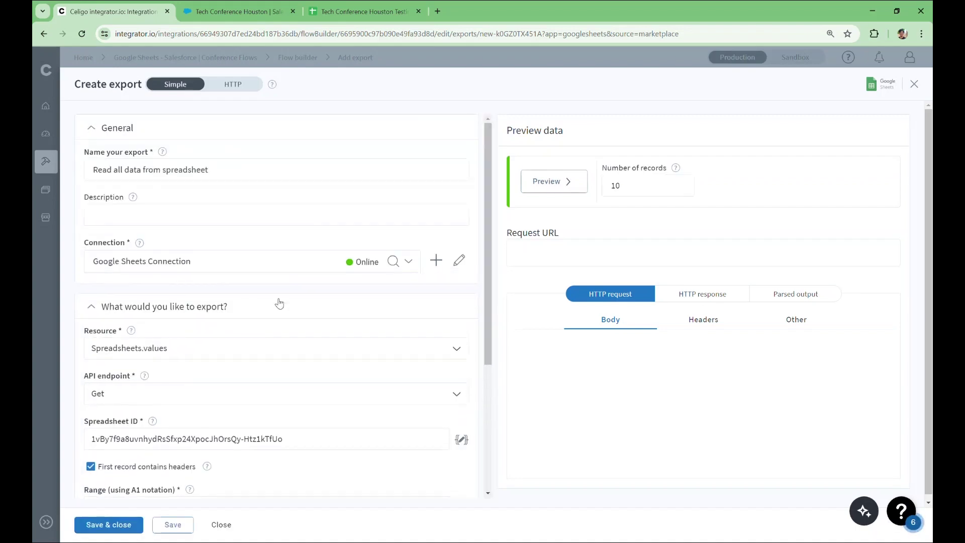
{"action": "scroll", "coordinate": [359, 328], "scroll_direction": "down", "scroll_amount": 2}
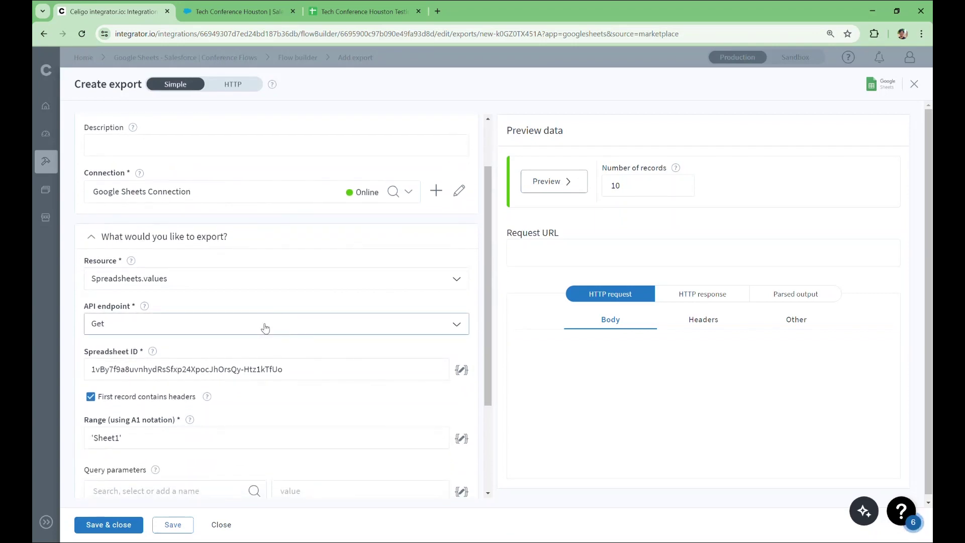
{"action": "left_click", "coordinate": [284, 290]}
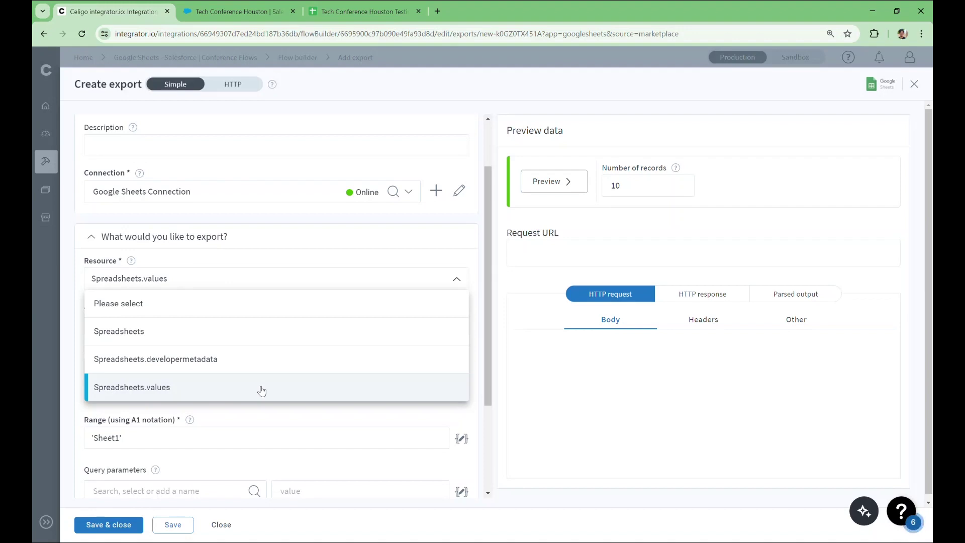
- Set the export resource to Spreadsheets.values and the API endpoint to Get
{"action": "left_click", "coordinate": [261, 388]}
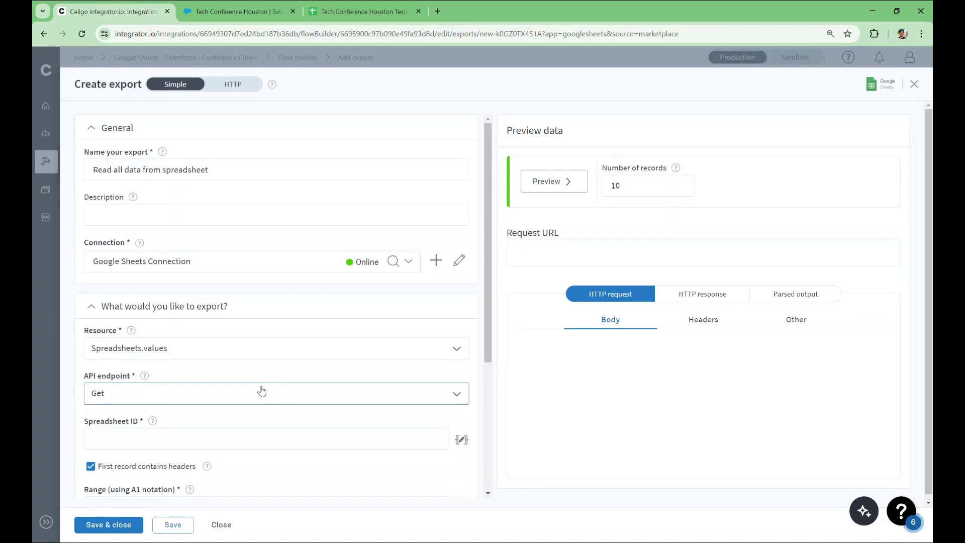
{"action": "scroll", "coordinate": [261, 390], "scroll_direction": "down", "scroll_amount": 1}
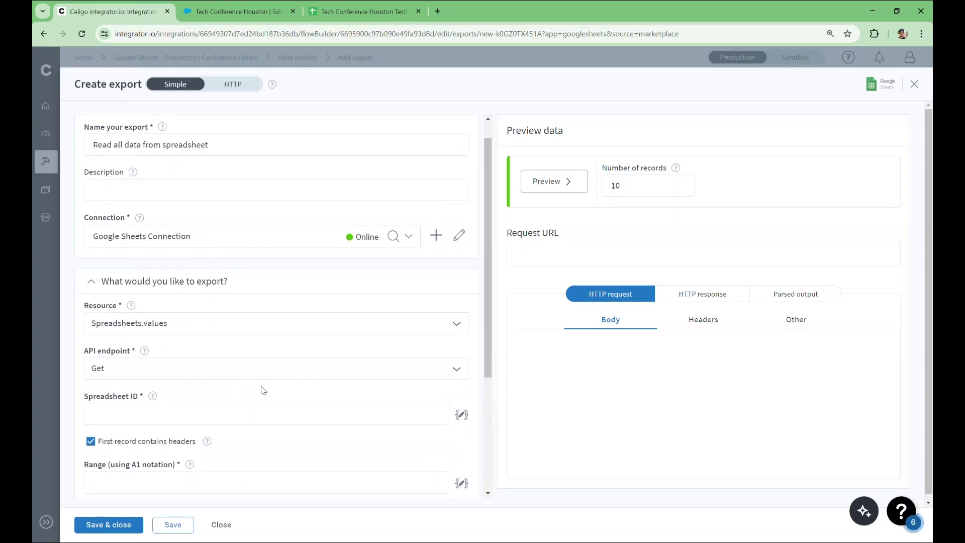
{"action": "left_click", "coordinate": [241, 373]}
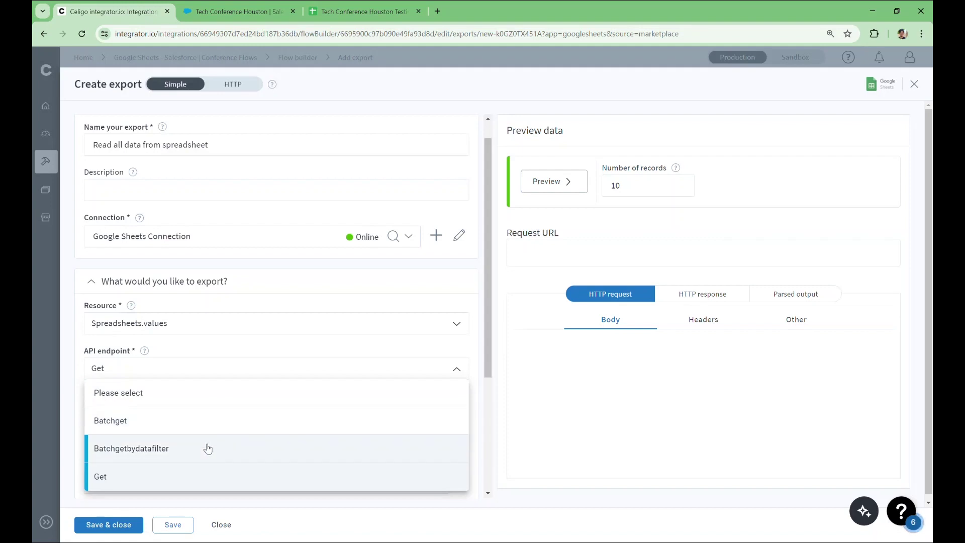
{"action": "left_click", "coordinate": [200, 476]}
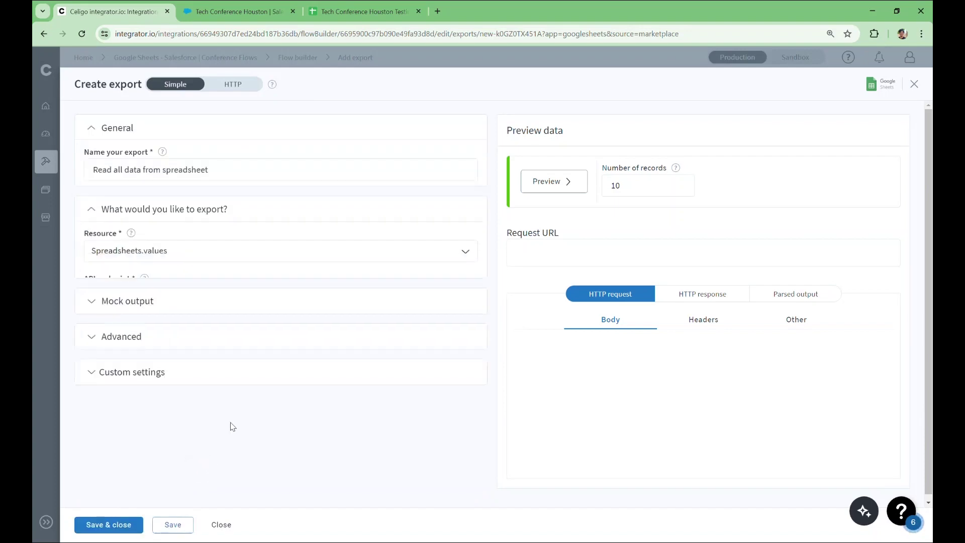
{"action": "scroll", "coordinate": [262, 417], "scroll_direction": "down", "scroll_amount": 1}
- Paste the conference sheet's Spreadsheet ID and set the range to 'Sheet1'
{"action": "left_click", "coordinate": [265, 410]}
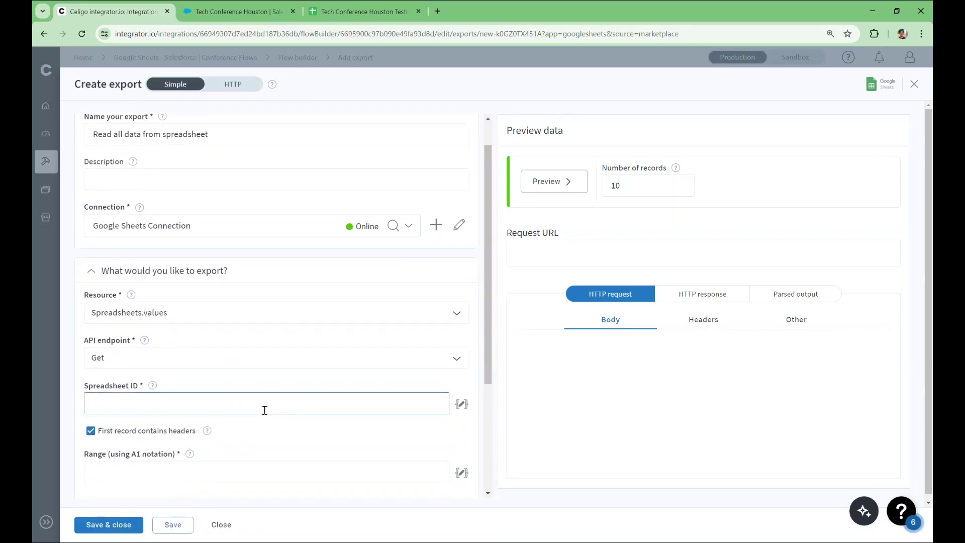
{"action": "left_click", "coordinate": [238, 406]}
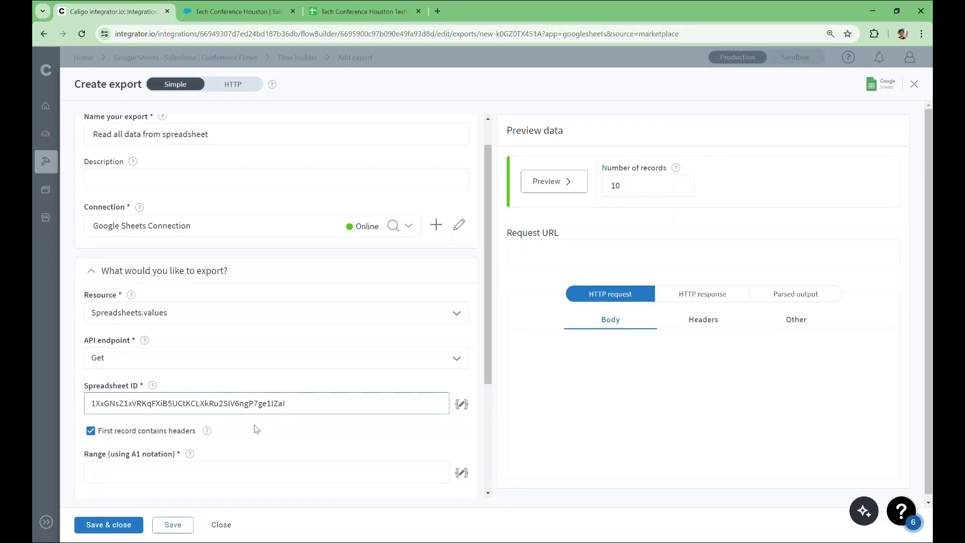
{"action": "scroll", "coordinate": [256, 428], "scroll_direction": "down", "scroll_amount": 1}
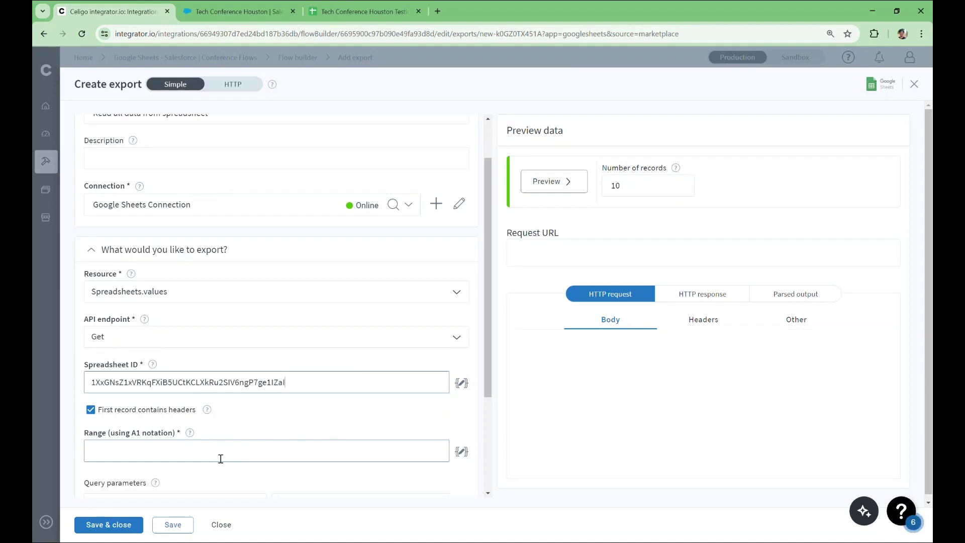
{"action": "left_click", "coordinate": [220, 458]}
{"action": "type", "text": "'Sh"}
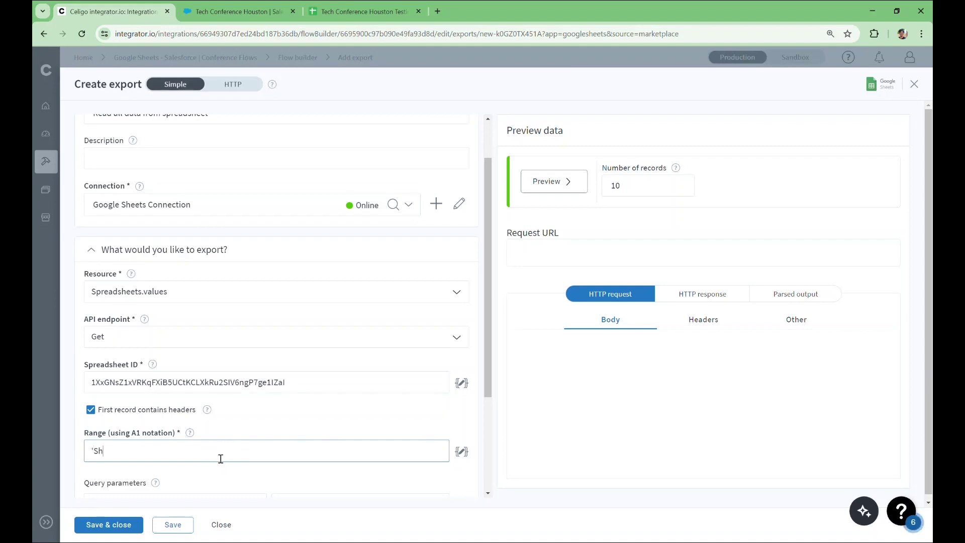
{"action": "type", "text": "eet1"}
- Preview the export and review the 10 parsed attendee records
{"action": "left_click", "coordinate": [566, 187]}
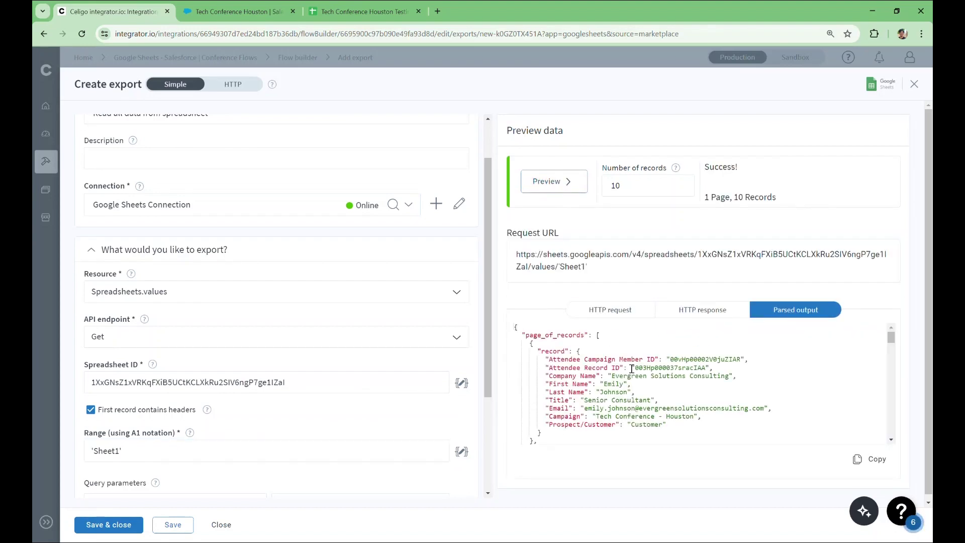
{"action": "scroll", "coordinate": [631, 369], "scroll_direction": "down", "scroll_amount": 1}
{"action": "scroll", "coordinate": [632, 372], "scroll_direction": "down", "scroll_amount": 1}
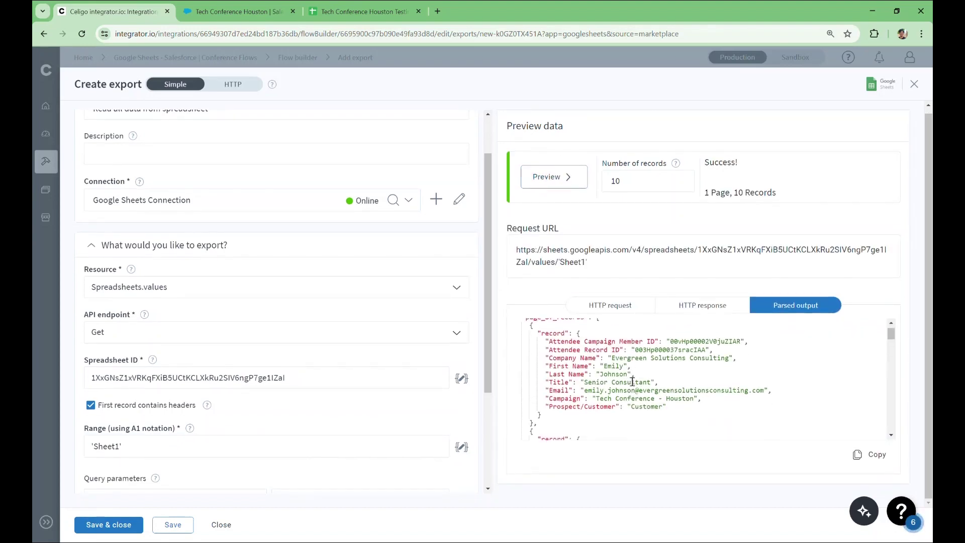
{"action": "scroll", "coordinate": [561, 401], "scroll_direction": "down", "scroll_amount": 3}
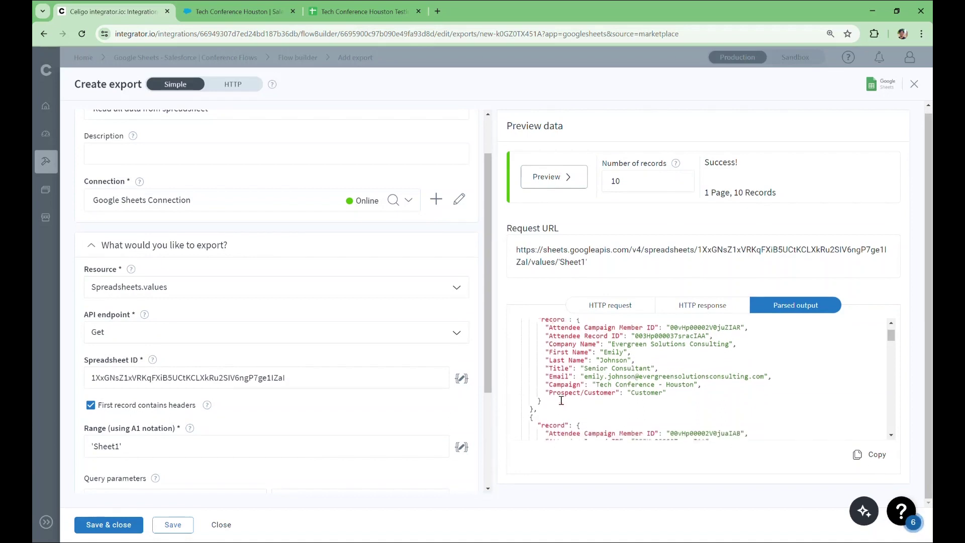
{"action": "scroll", "coordinate": [594, 431], "scroll_direction": "down", "scroll_amount": 2}
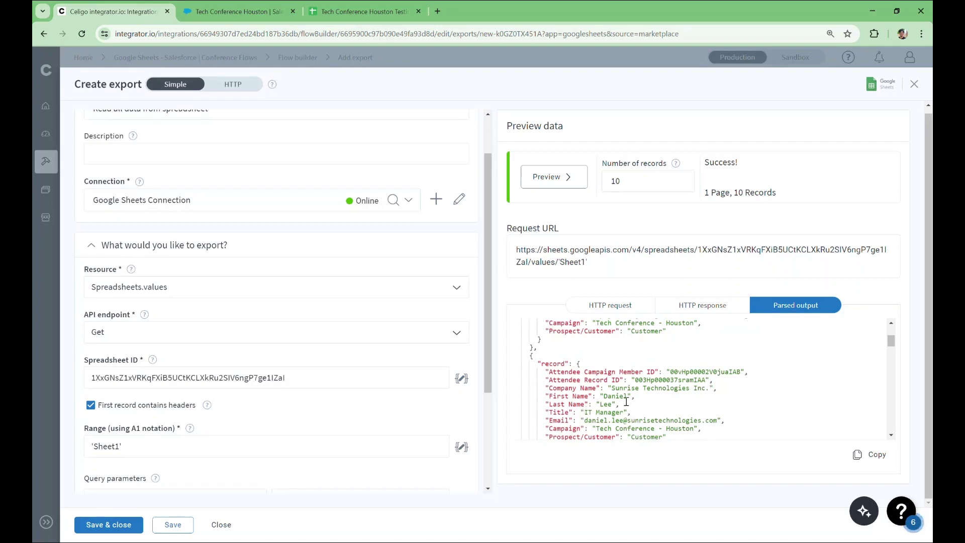
- Discard the unsaved export and check the Tech Conference Houston campaign's 55 members
{"action": "left_click", "coordinate": [916, 84]}
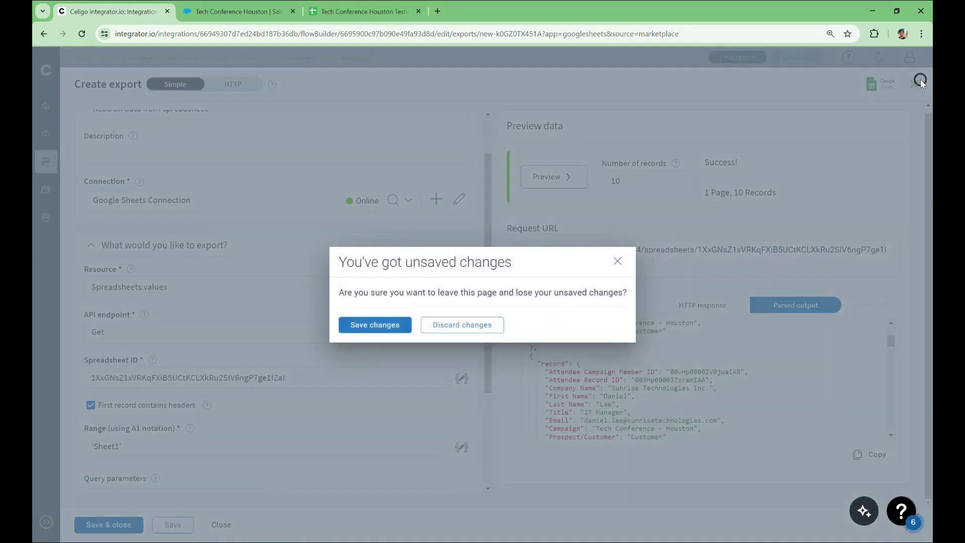
{"action": "left_click", "coordinate": [473, 324]}
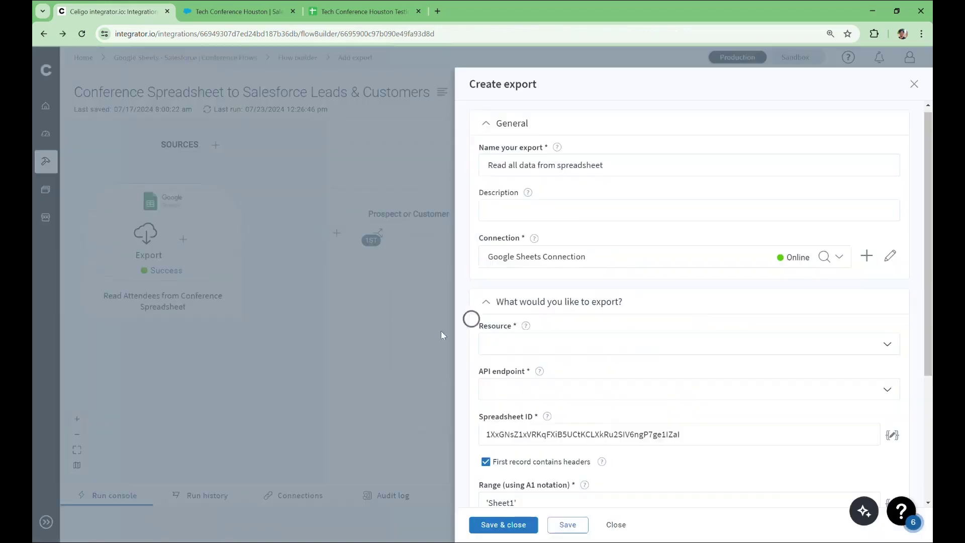
{"action": "left_click", "coordinate": [240, 11]}
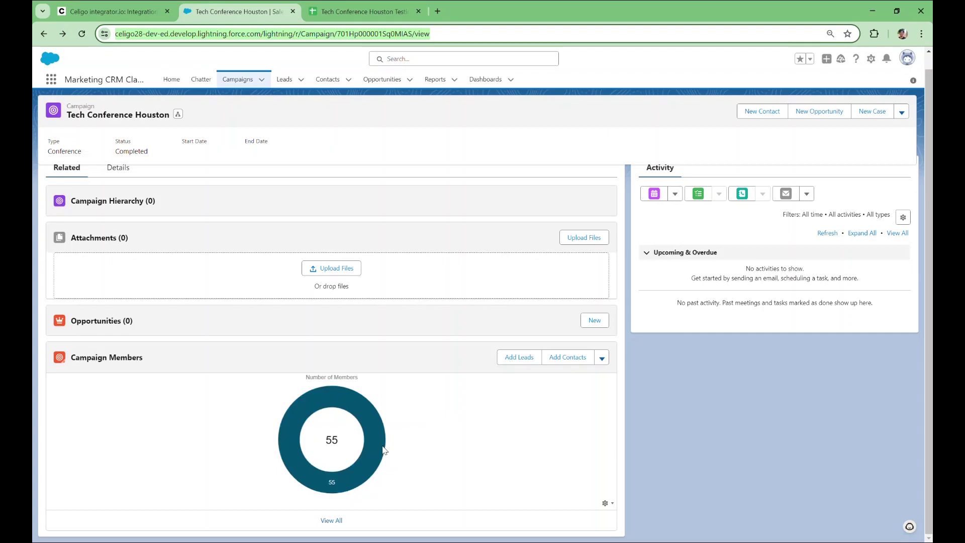
- Review the attendee spreadsheet, then return to the Celigo flow builder
{"action": "mouse_move", "coordinate": [384, 450]}
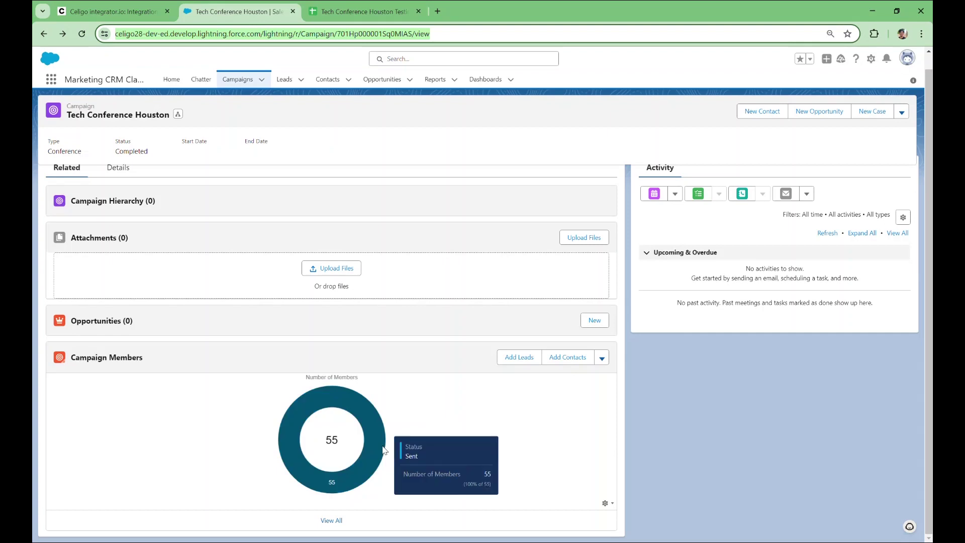
{"action": "left_click", "coordinate": [364, 14]}
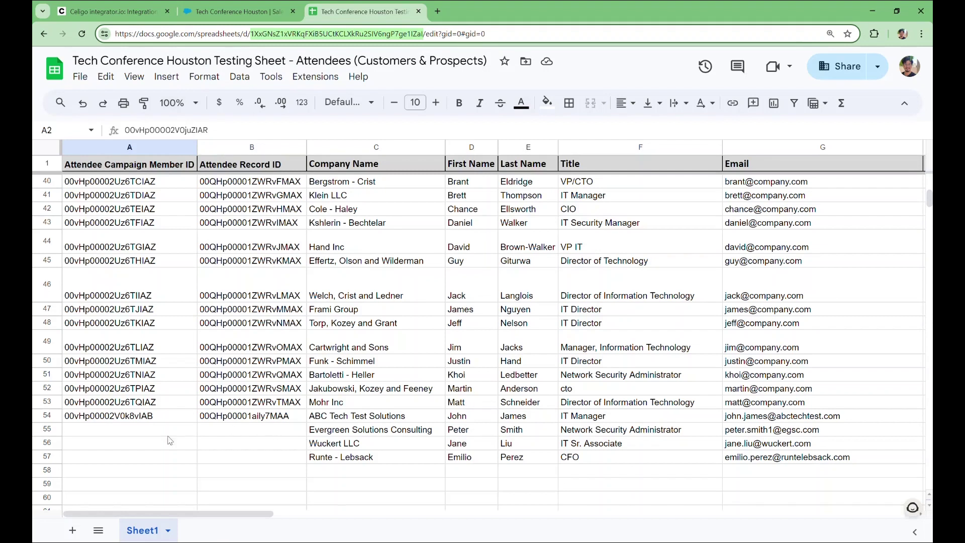
{"action": "left_click", "coordinate": [114, 11]}
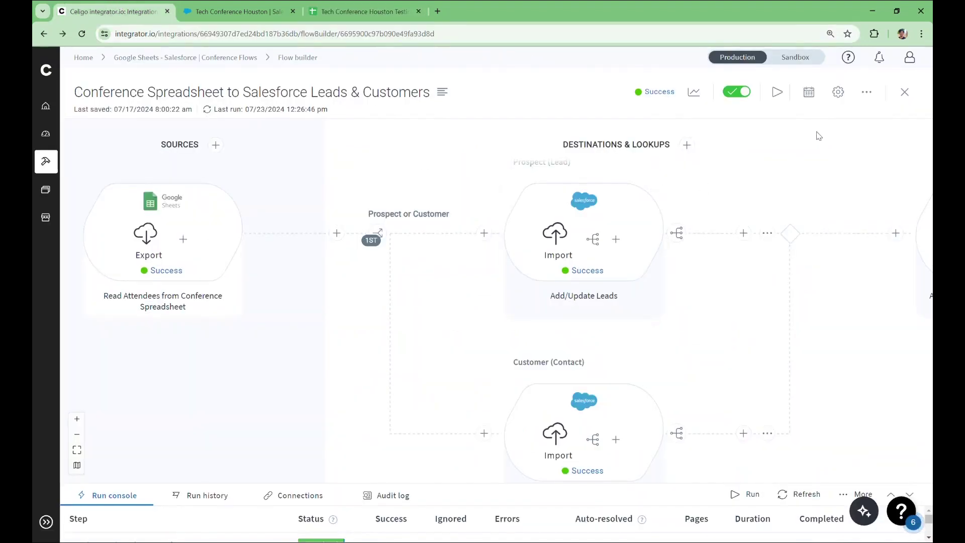
- Open the flow's settings, compare them with the attendee spreadsheet, and close them
{"action": "left_click", "coordinate": [840, 94]}
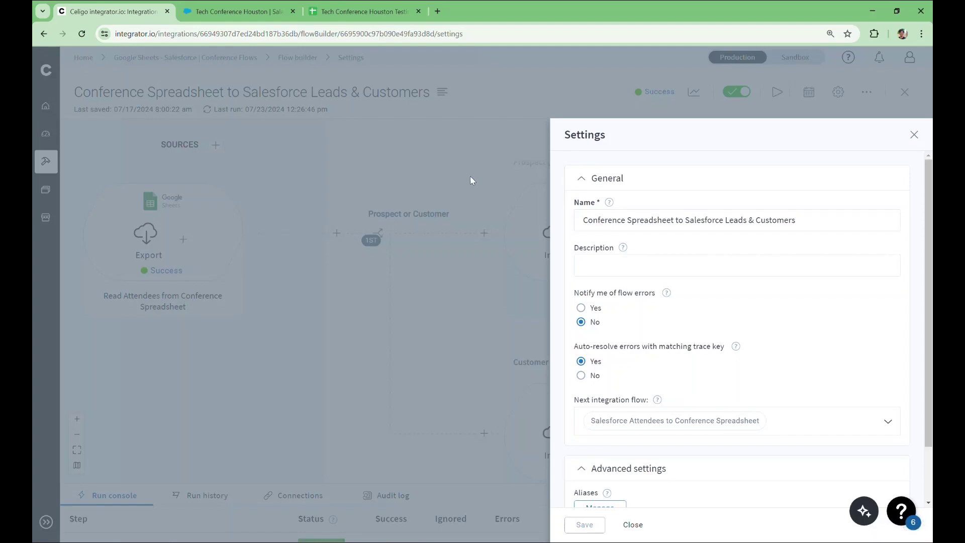
{"action": "left_click", "coordinate": [393, 11]}
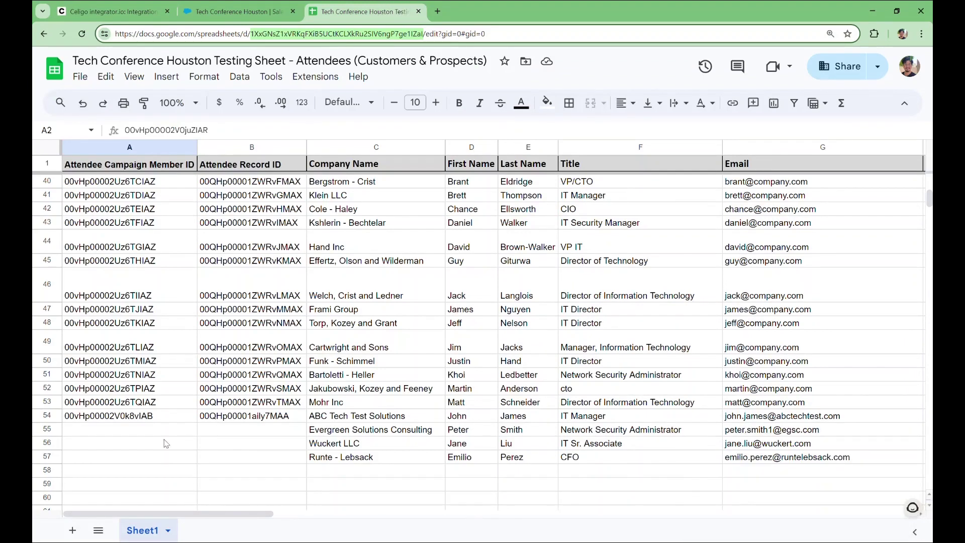
{"action": "left_click", "coordinate": [116, 12]}
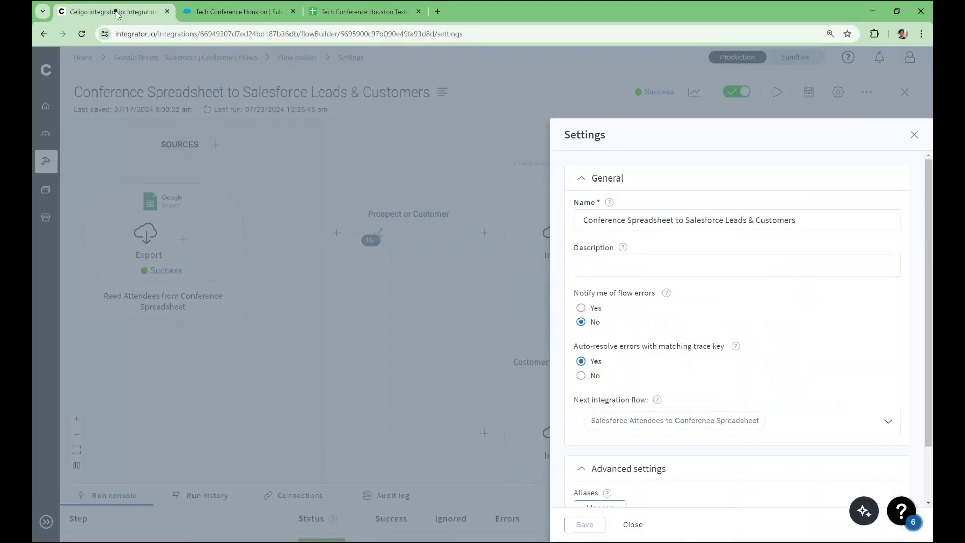
{"action": "left_click", "coordinate": [917, 140]}
- Run the flow now and confirm rows 55–57 received Salesforce IDs
{"action": "left_click", "coordinate": [777, 92]}
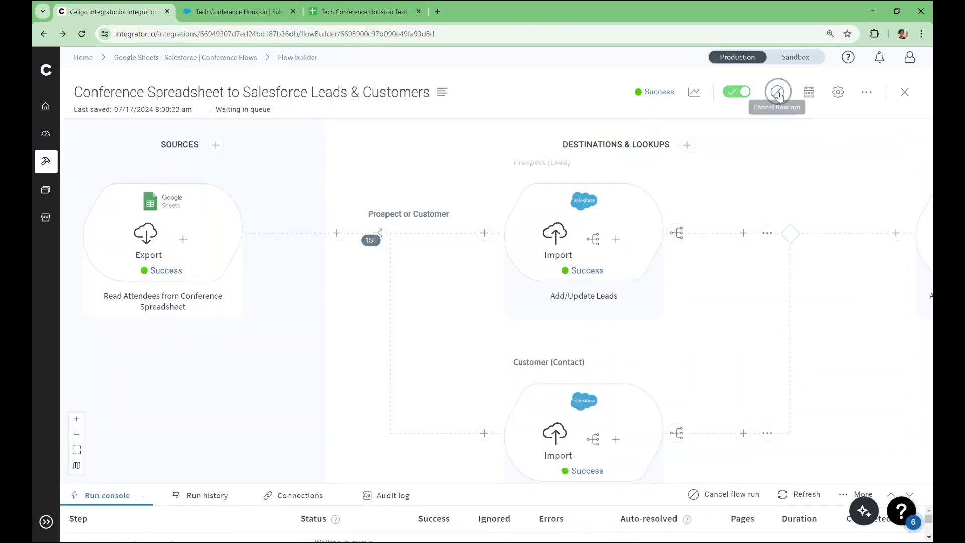
{"action": "left_click", "coordinate": [375, 11]}
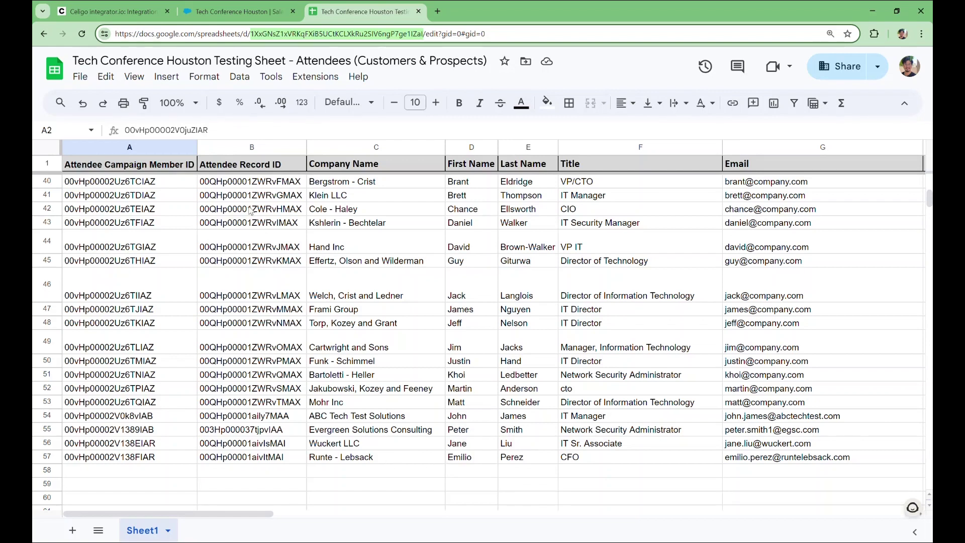
{"action": "left_click", "coordinate": [228, 13]}
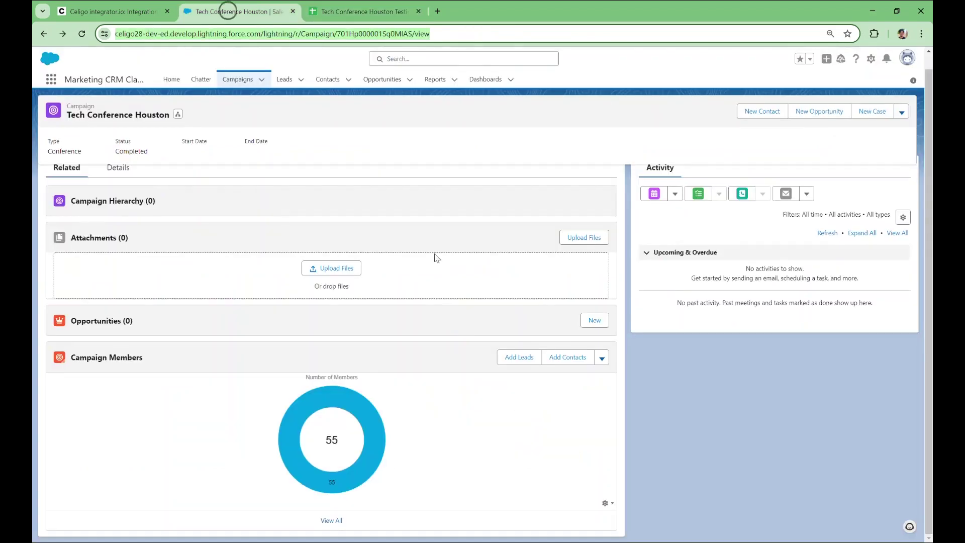
- Refresh Tech Conference Houston and confirm 58 campaign members, with the three new attendees listed first
{"action": "left_click", "coordinate": [570, 446]}
{"action": "key", "text": "F5"}
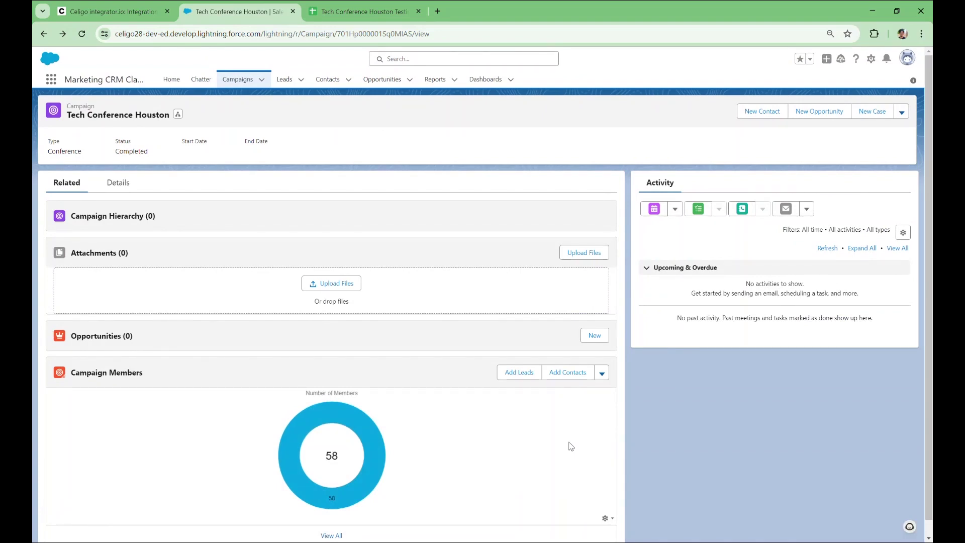
{"action": "scroll", "coordinate": [571, 447], "scroll_direction": "down", "scroll_amount": 1}
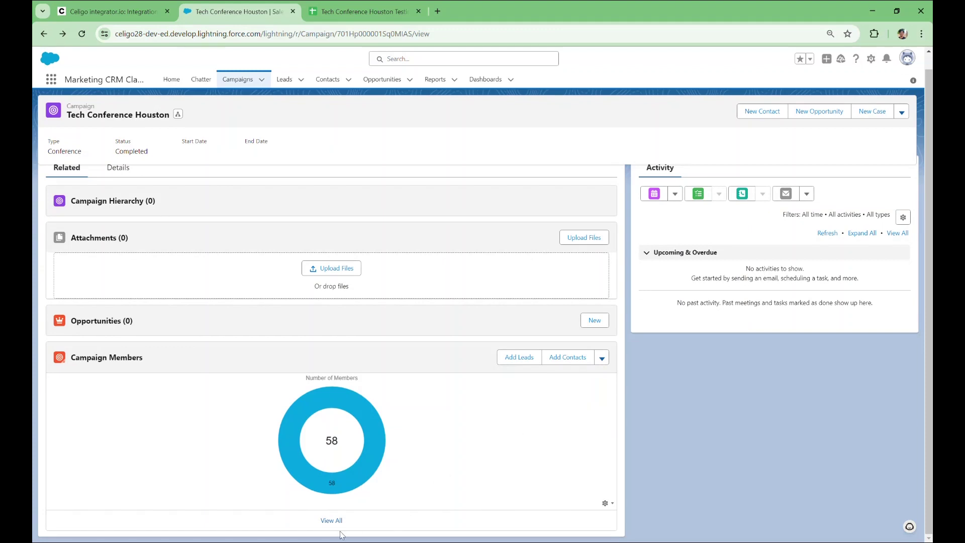
{"action": "left_click", "coordinate": [324, 521]}
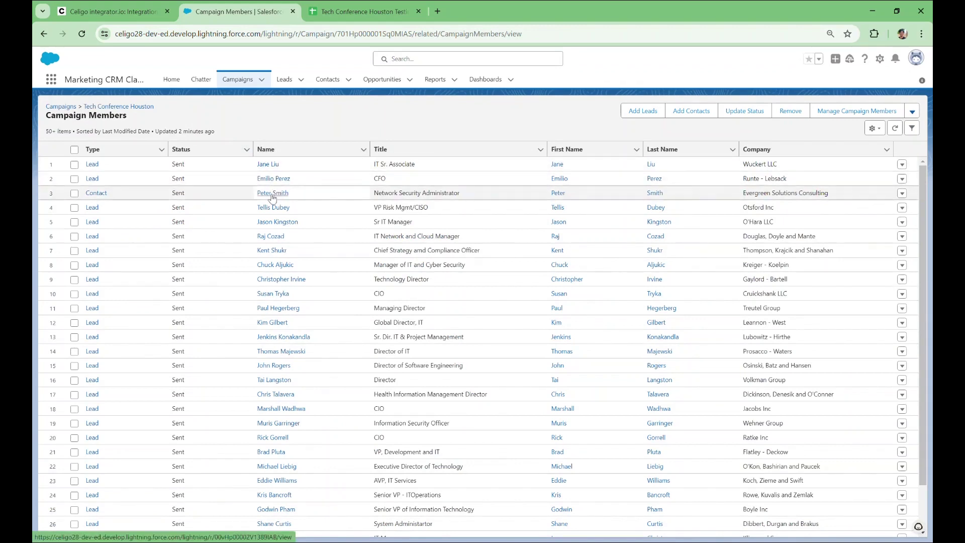
{"action": "left_click", "coordinate": [113, 12]}
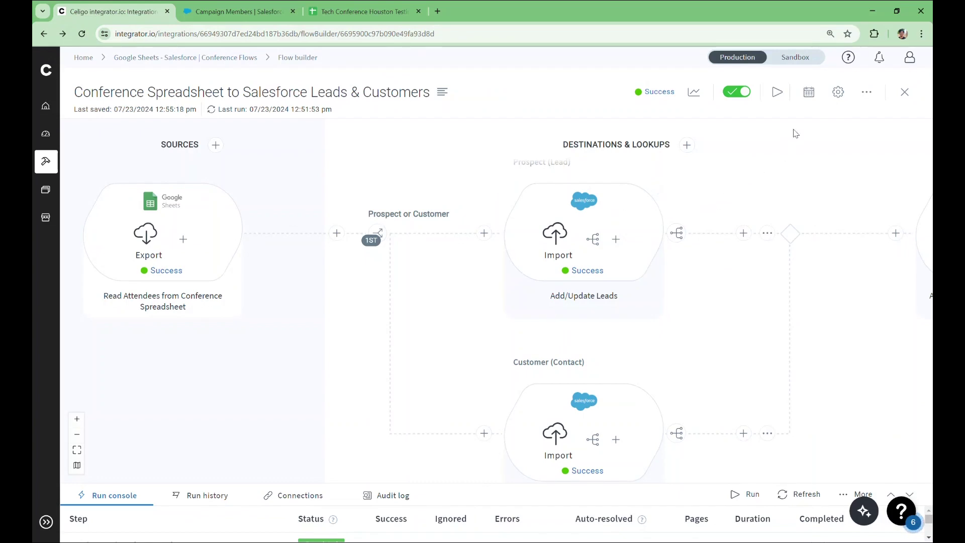
{"action": "left_click", "coordinate": [810, 93]}
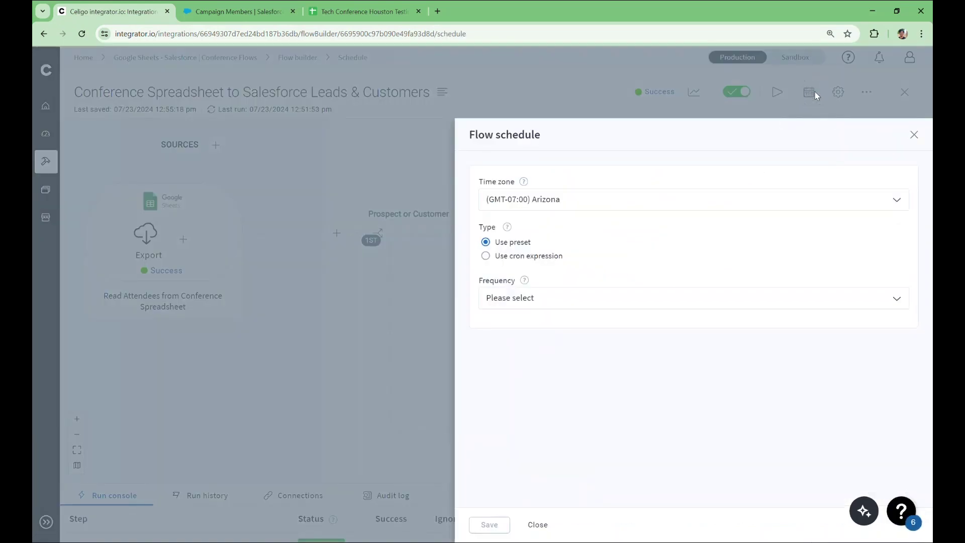
{"action": "left_click", "coordinate": [914, 136]}
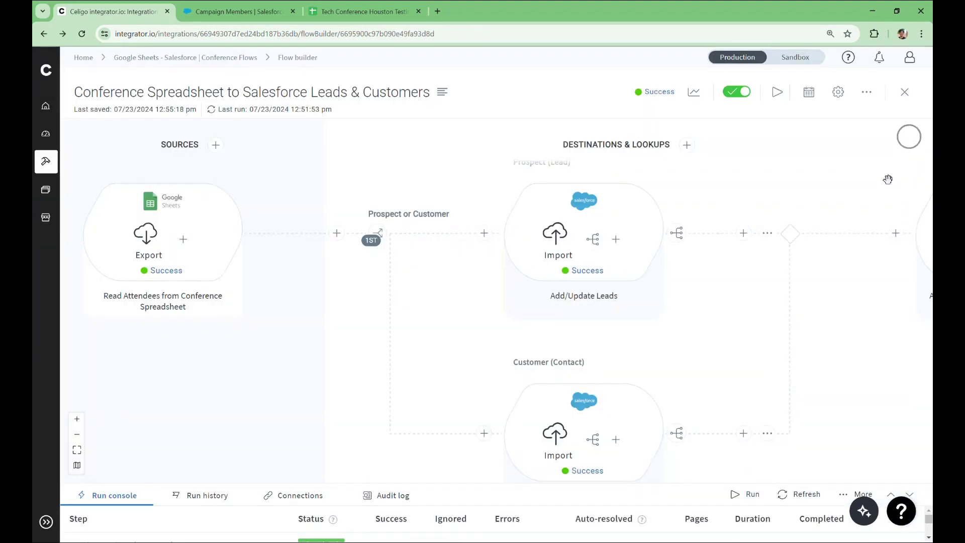